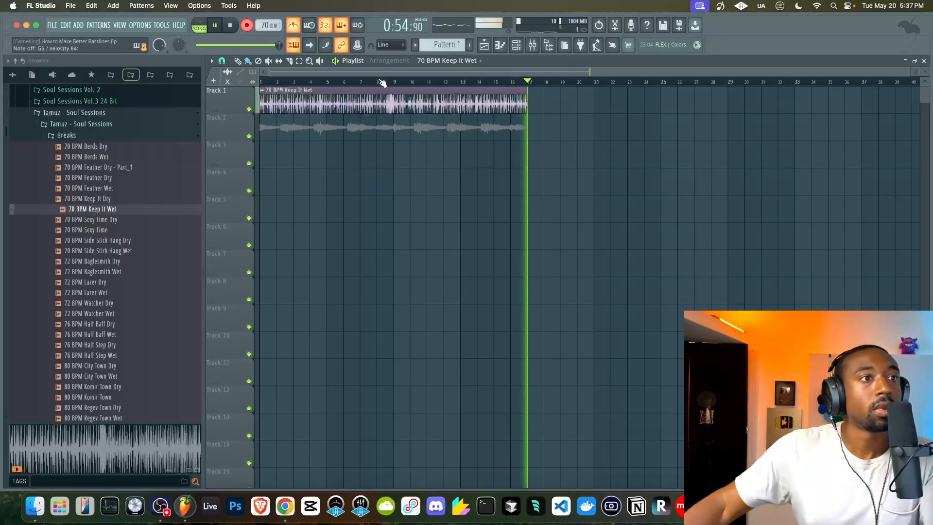
- Stop the chord recording, place the Pattern 1 clip on Track 3 and extend it to bar 17
key("space")
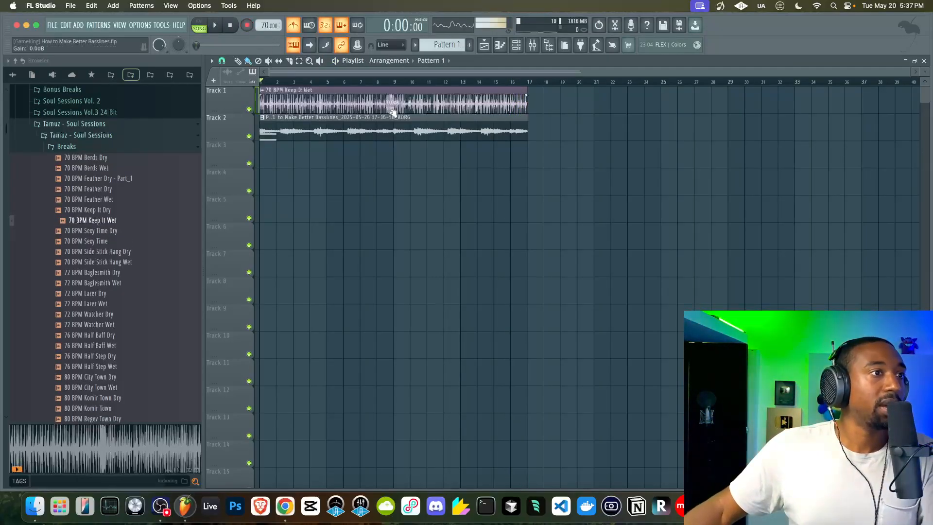
left_click_drag(393, 113, 393, 111)
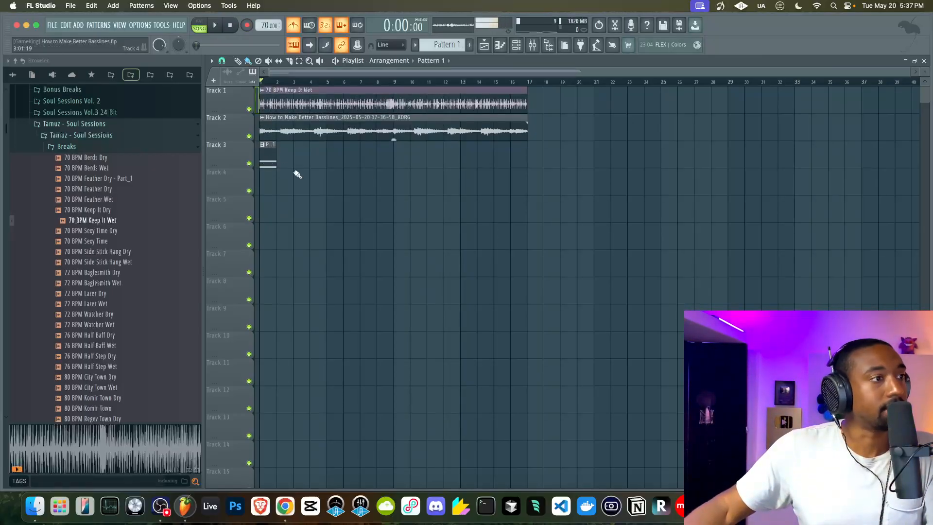
left_click_drag(275, 161, 527, 162)
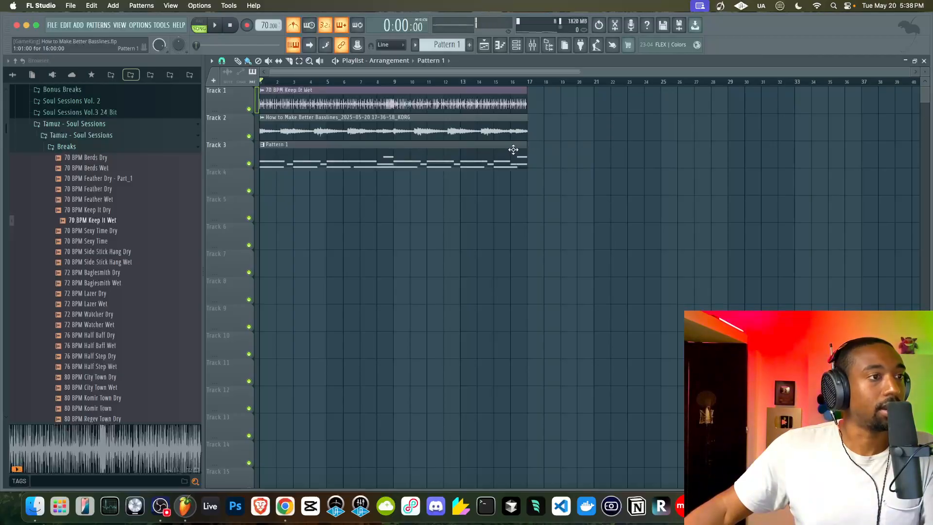
- Examine the recorded chords in Pattern 1's Sampler notes, picking out the first chord's D4 and A4
double_click(509, 154)
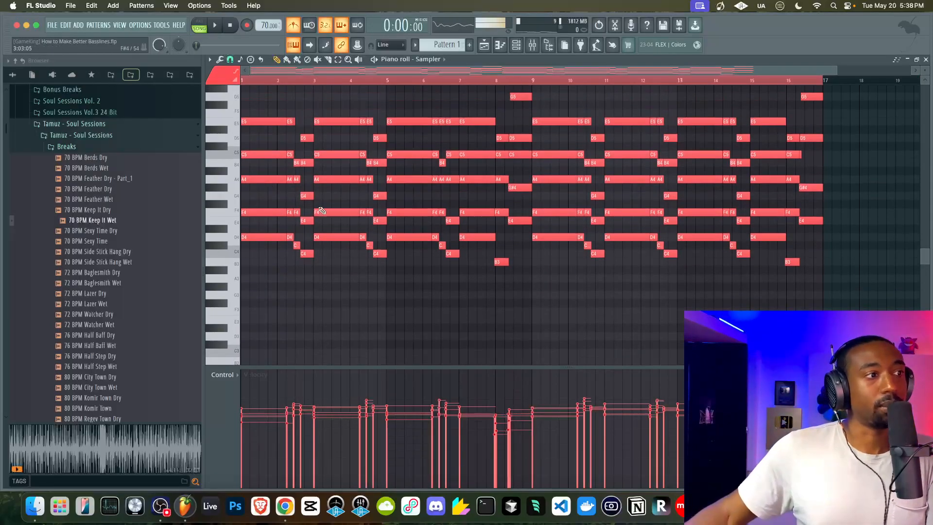
scroll(240, 243, "up", 8)
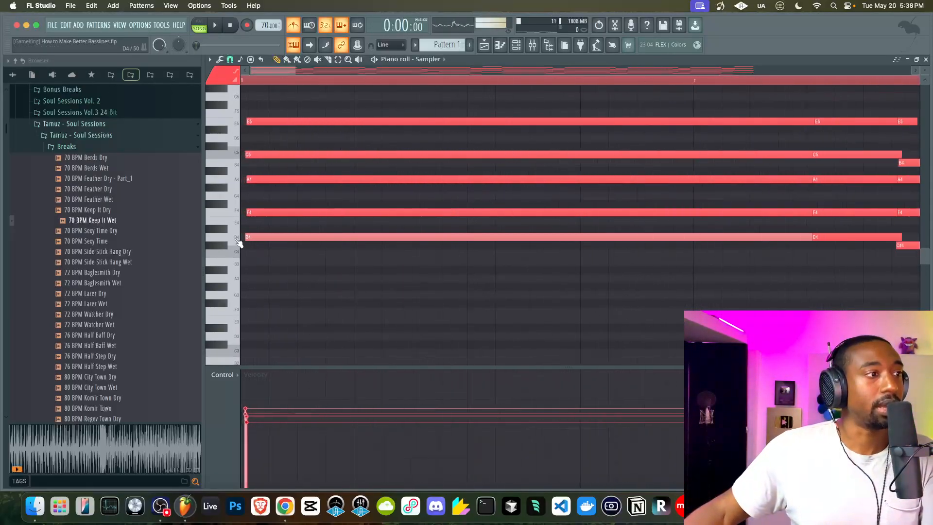
scroll(281, 250, "down", 6)
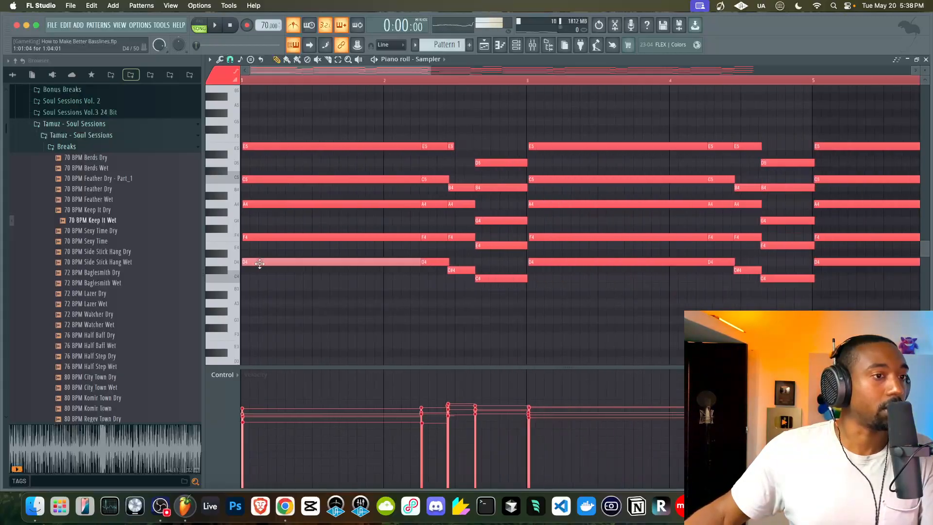
left_click_drag(262, 261, 255, 265)
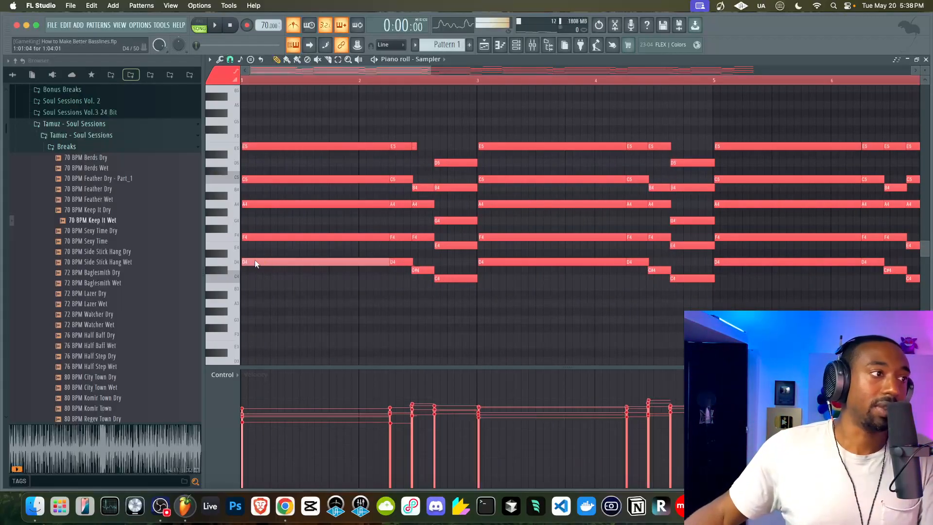
left_click(252, 204, "shift")
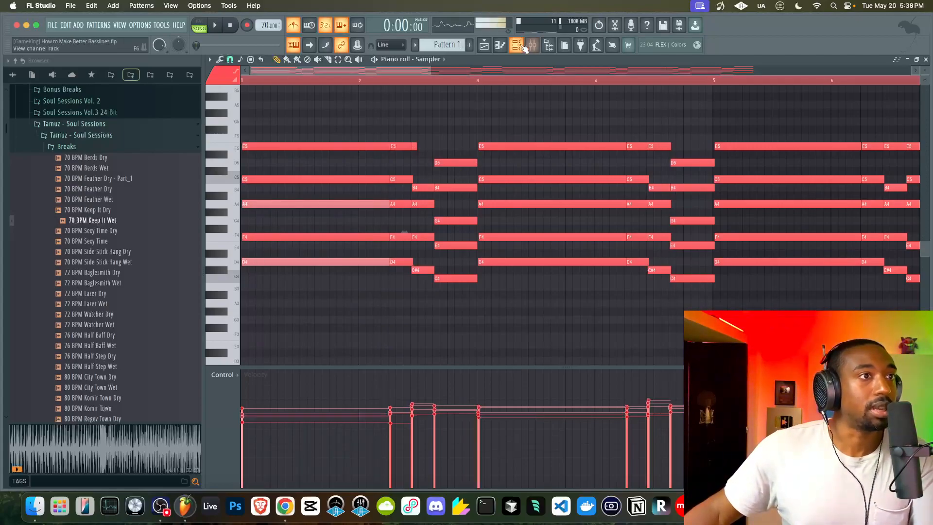
- Inspect the Ample Bass J instrument loaded in the project and close its window
left_click(516, 44)
left_click(351, 239)
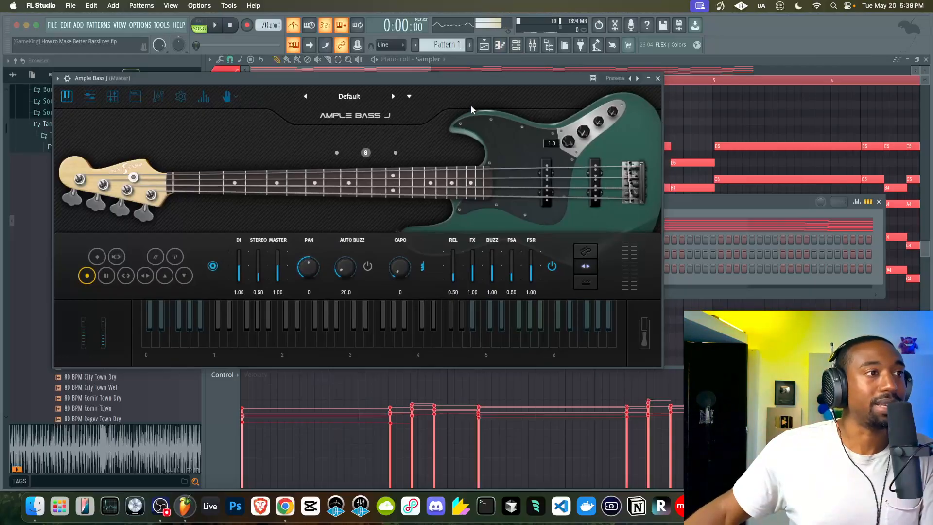
left_click(658, 78)
- Return to Pattern 1 and open the piano roll of the Ample Bass J channel
key("F4")
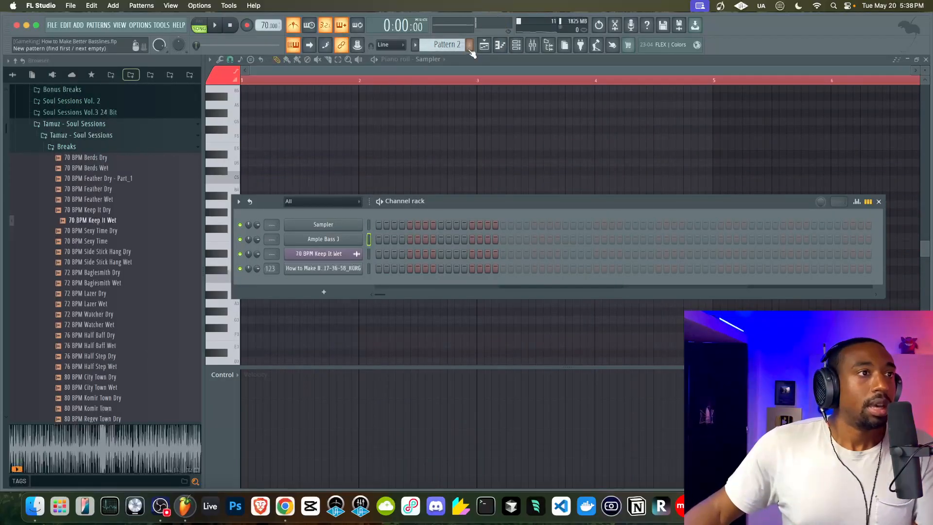
scroll(452, 42, "up", 1)
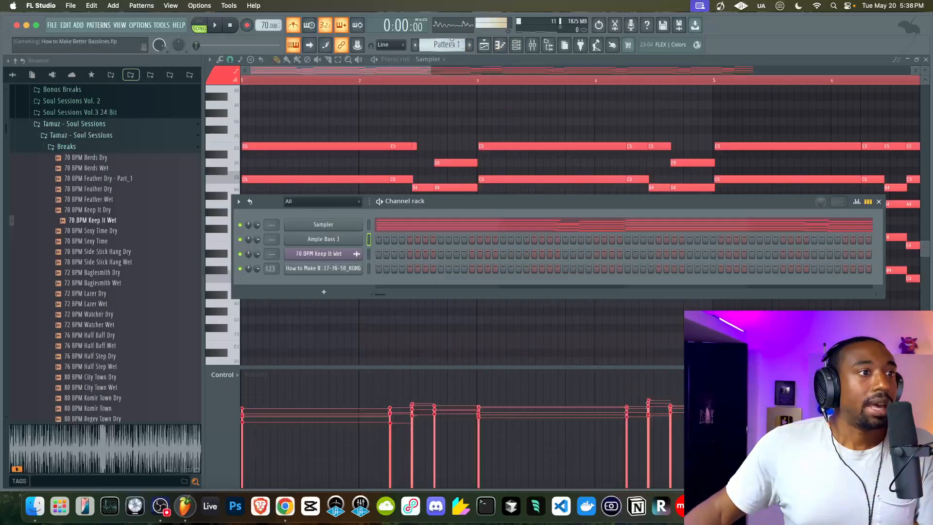
right_click(356, 240)
left_click(377, 238)
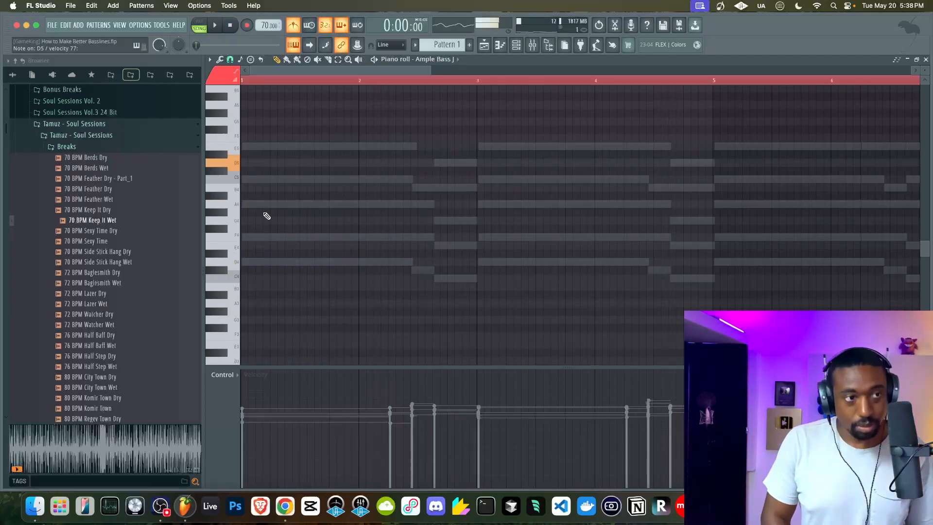
- Record a four-bar Ample Bass J bassline into Pattern 1 under the existing chords
left_click(532, 44)
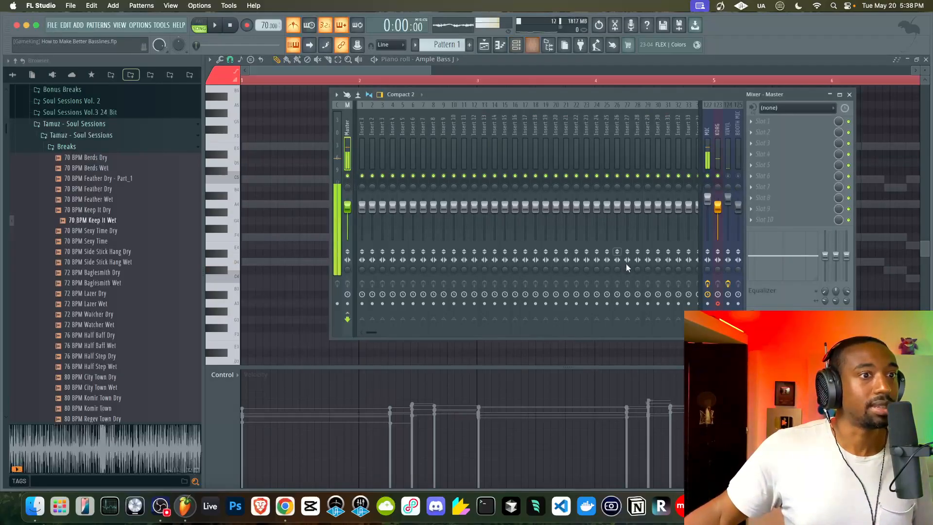
left_click(850, 94)
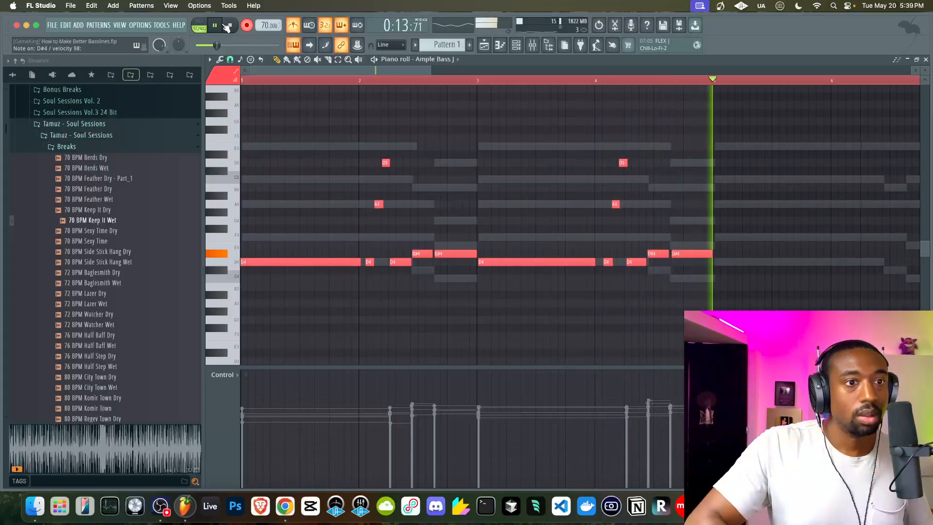
left_click(227, 26)
- Disarm the KORG mixer track and play the arrangement in the playlist with recording turned off
left_click(532, 45)
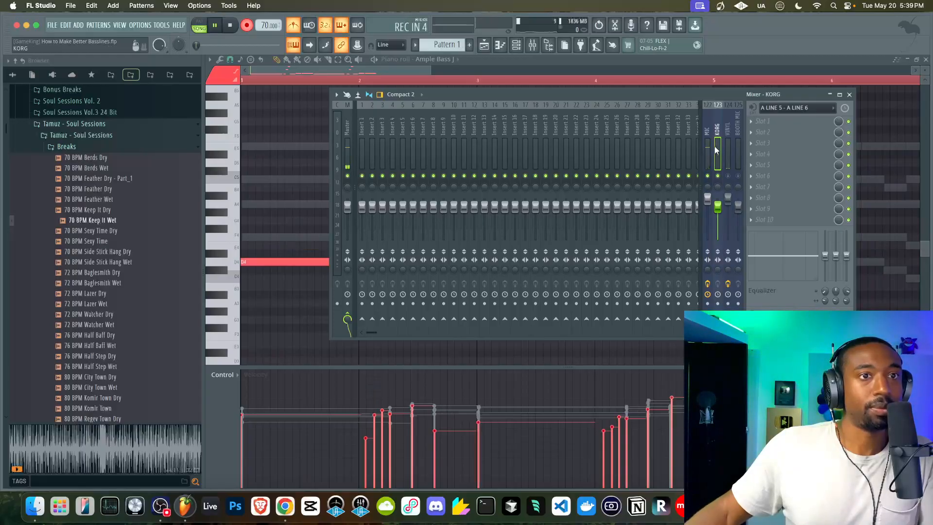
key("space")
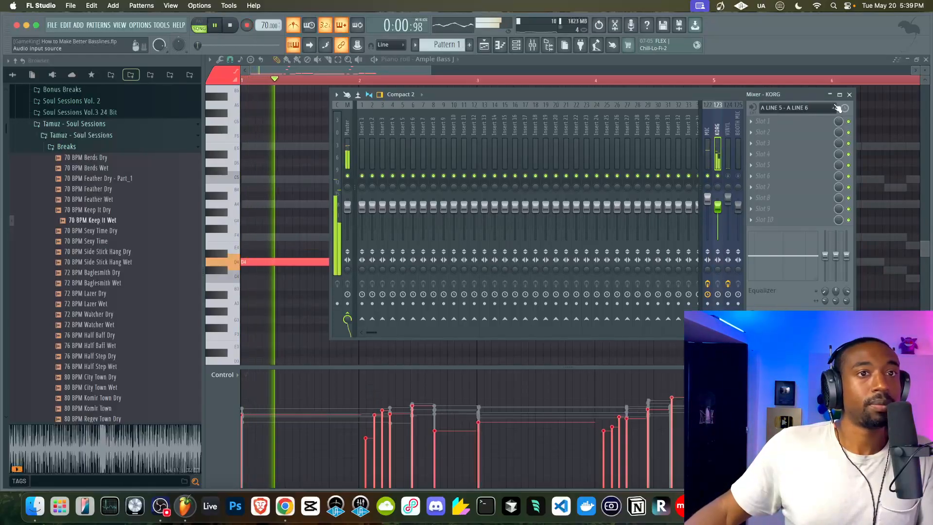
left_click(911, 71)
left_click(926, 59)
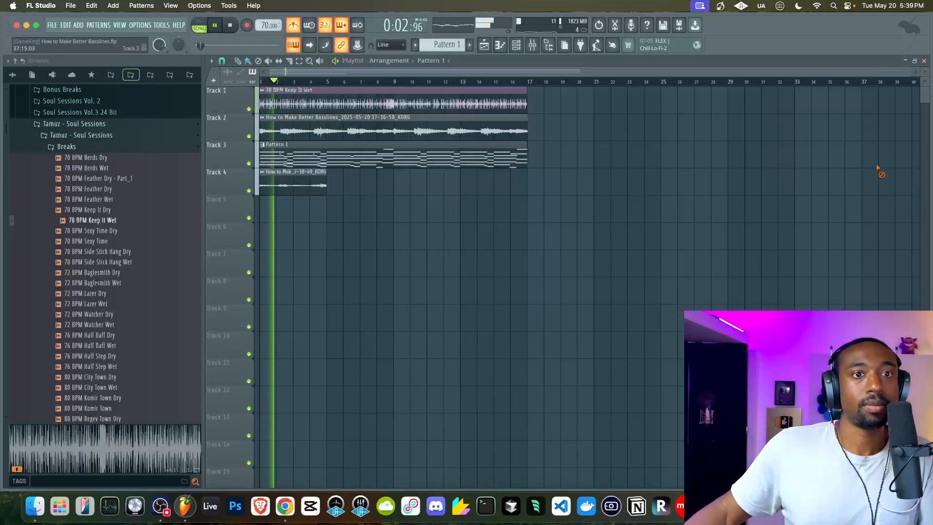
- Route the first KORG audio recording on Track 2 to mixer insert 1 and stop playback
double_click(359, 129)
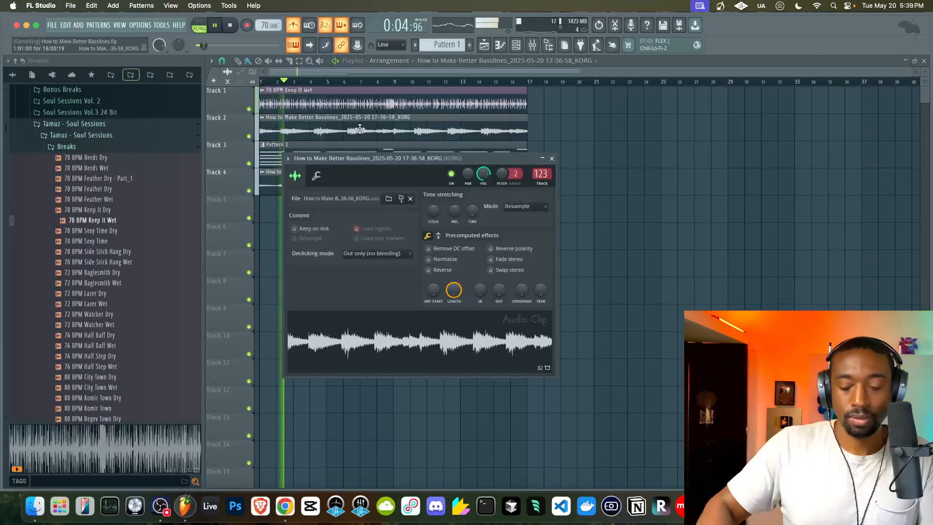
key("F9")
key("space")
key("F5")
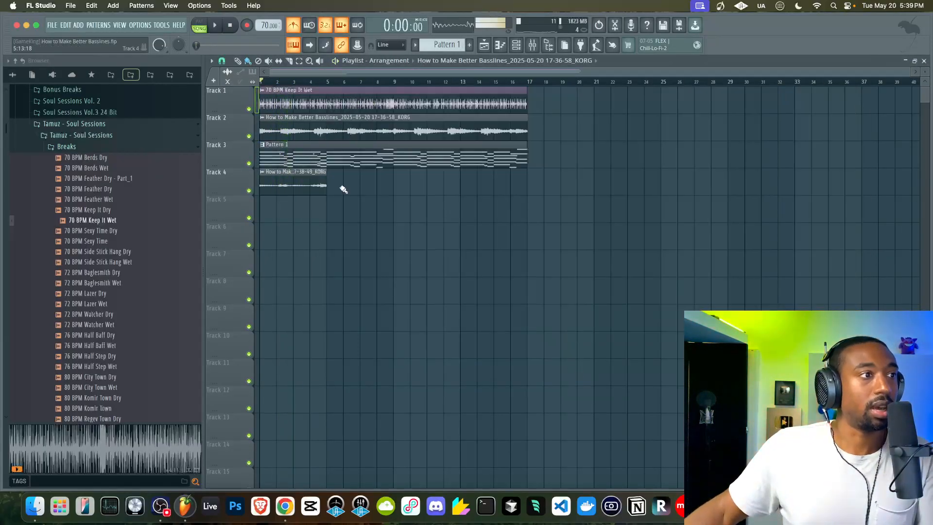
- Transpose the Ample Bass J D#4 notes at the ends of bars 2 and 4 down to C#4
double_click(308, 162)
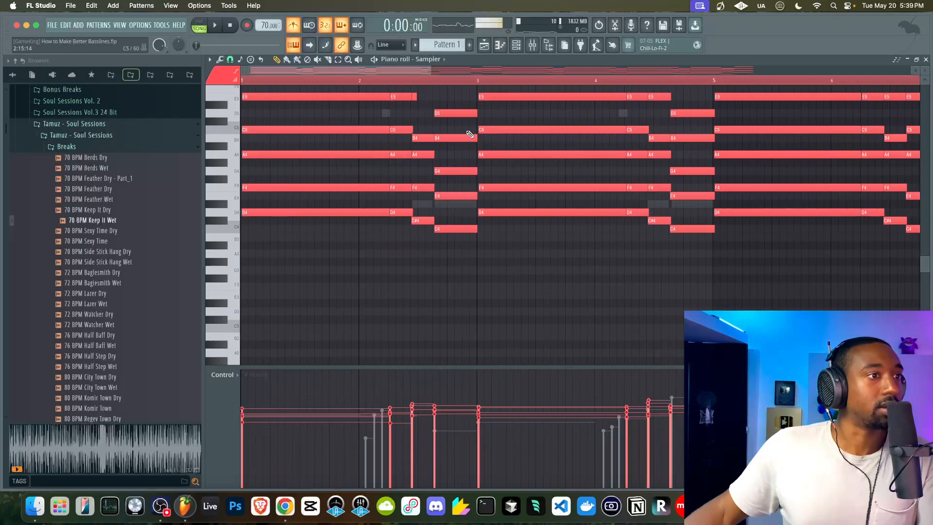
left_click(500, 45)
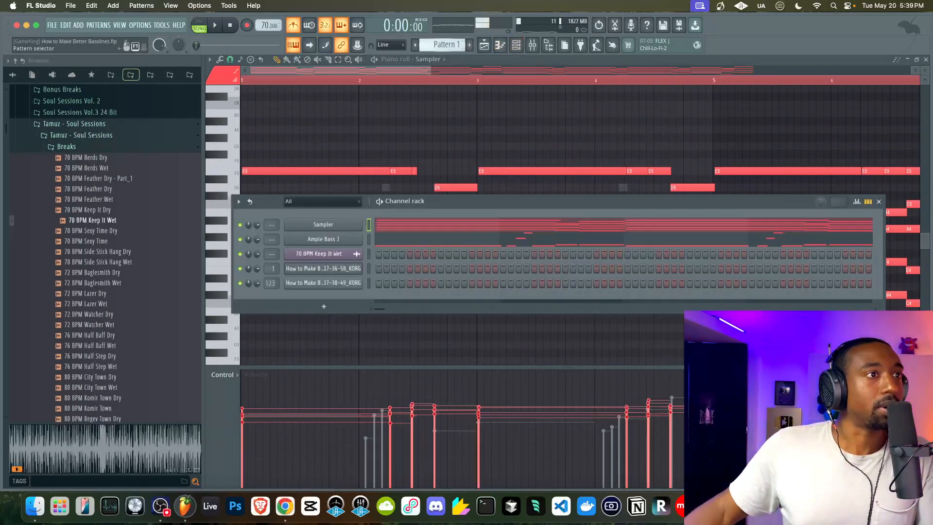
left_click(417, 239)
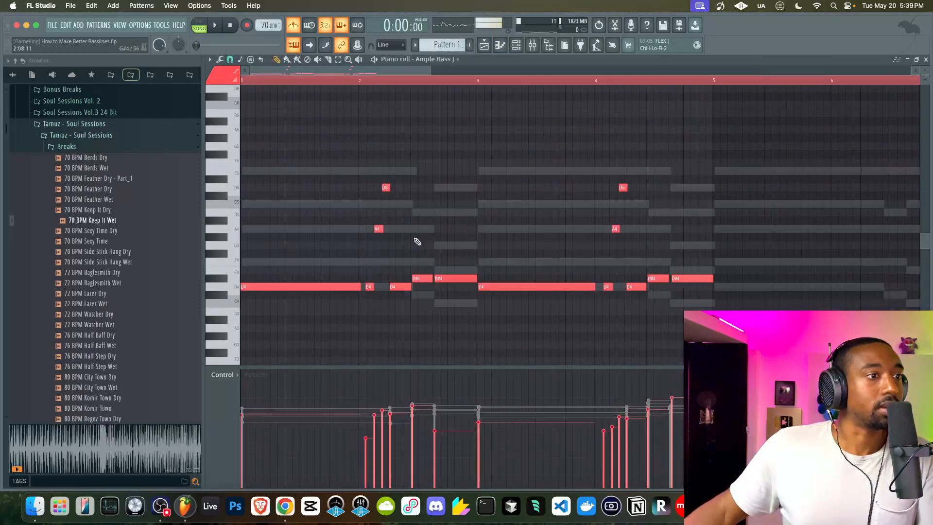
left_click_drag(414, 267, 475, 284)
left_click_drag(649, 268, 707, 285)
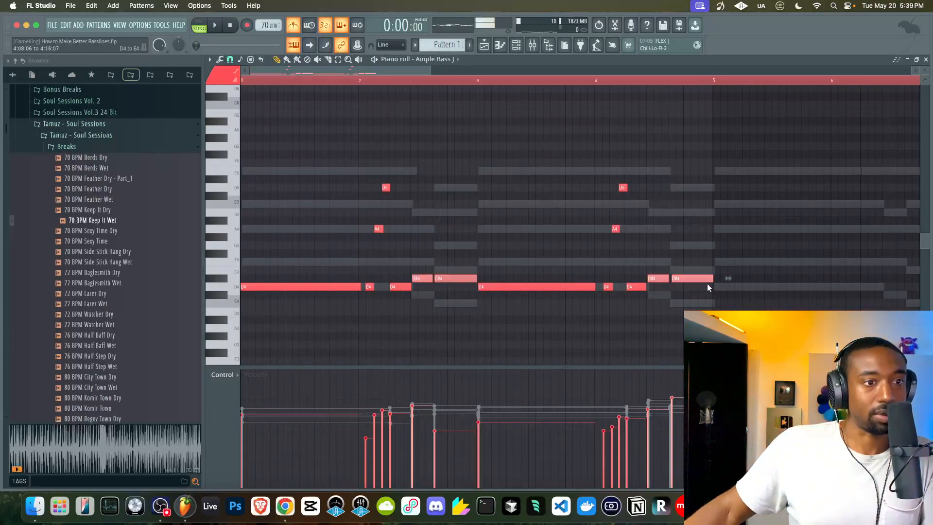
key("Down")
key("space")
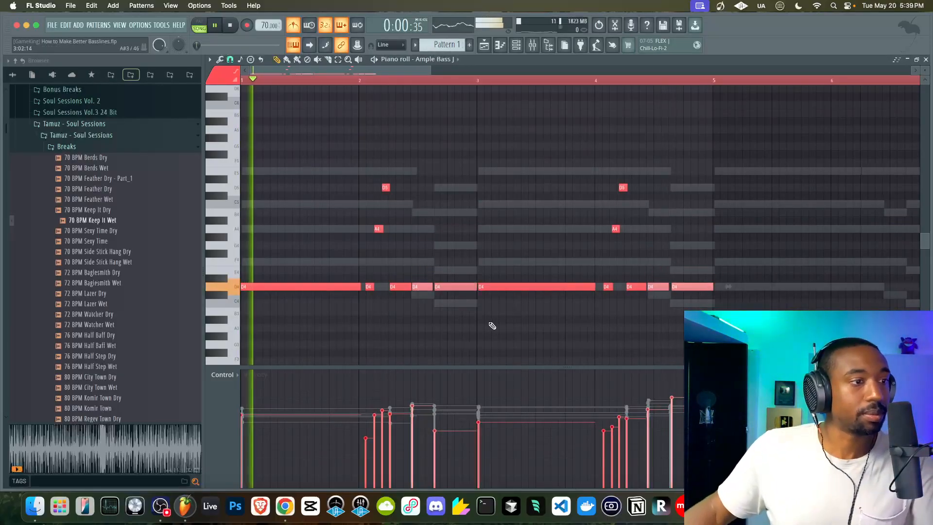
key("Down")
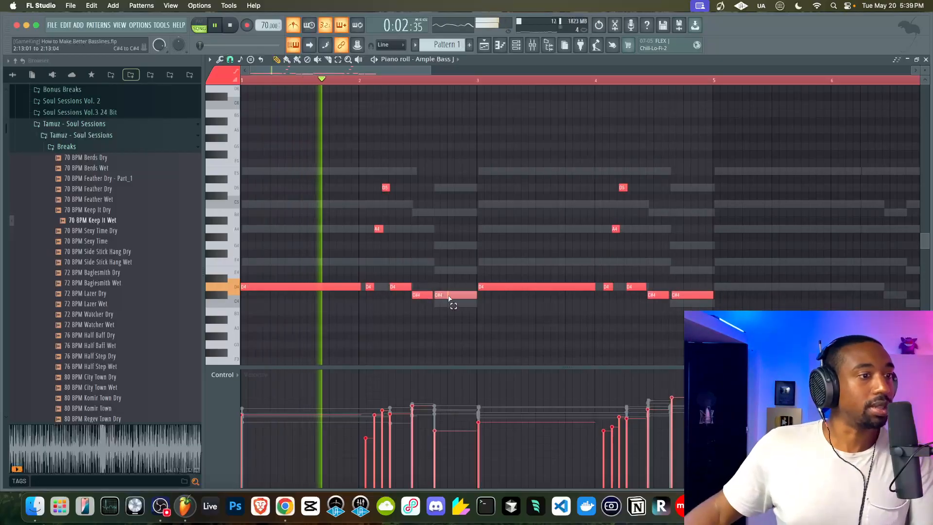
- Lower the final bass notes of bars 2 and 4 to C4 and turn off the metronome
left_click_drag(448, 301, 448, 303)
left_click_drag(688, 295, 685, 304)
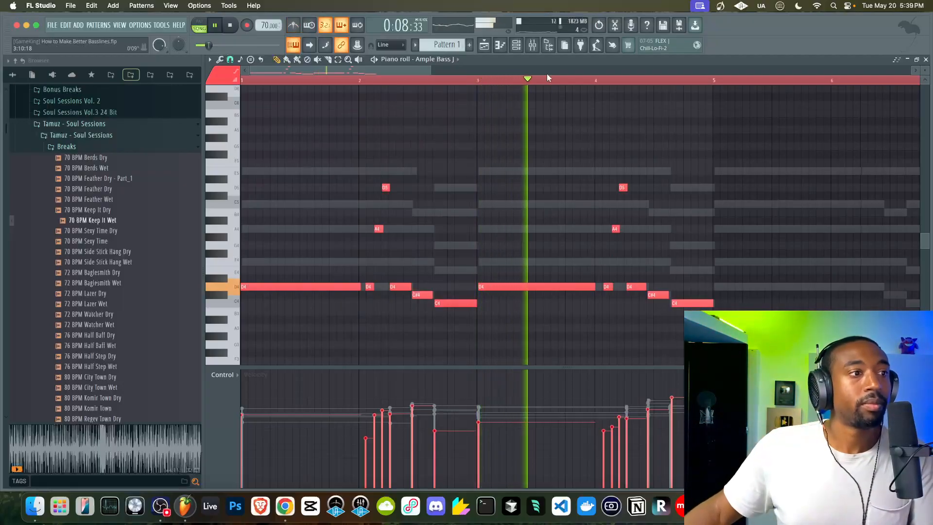
key("space")
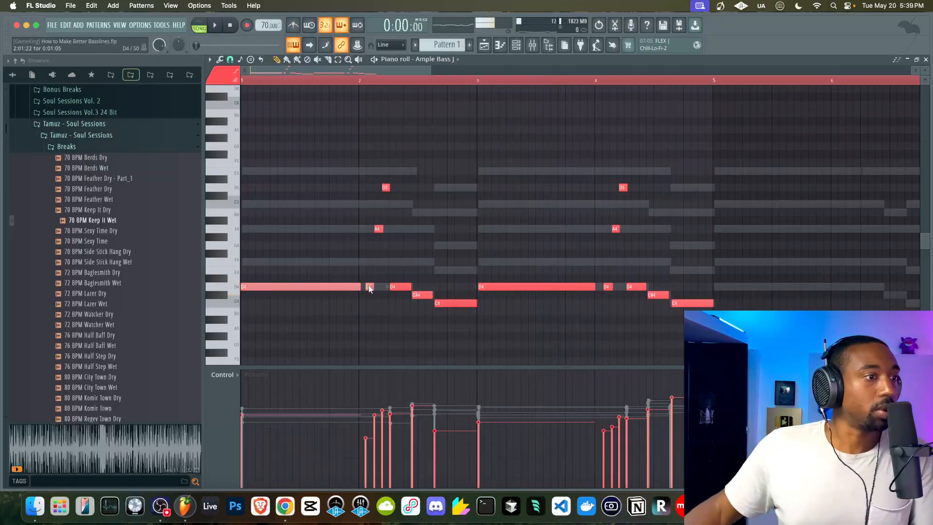
- Examine the D5 note in bar 2, check the mixer and play back the start of the corrected bassline
left_click(385, 188)
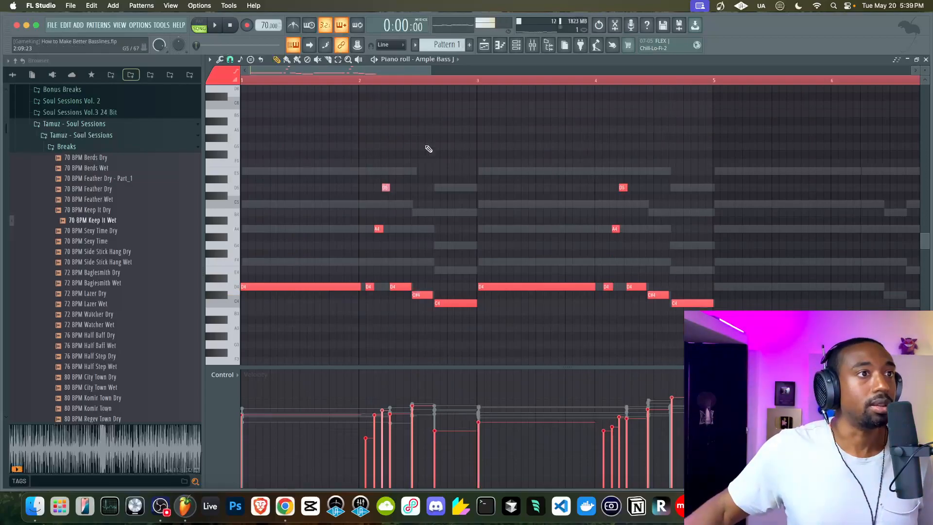
left_click(533, 46)
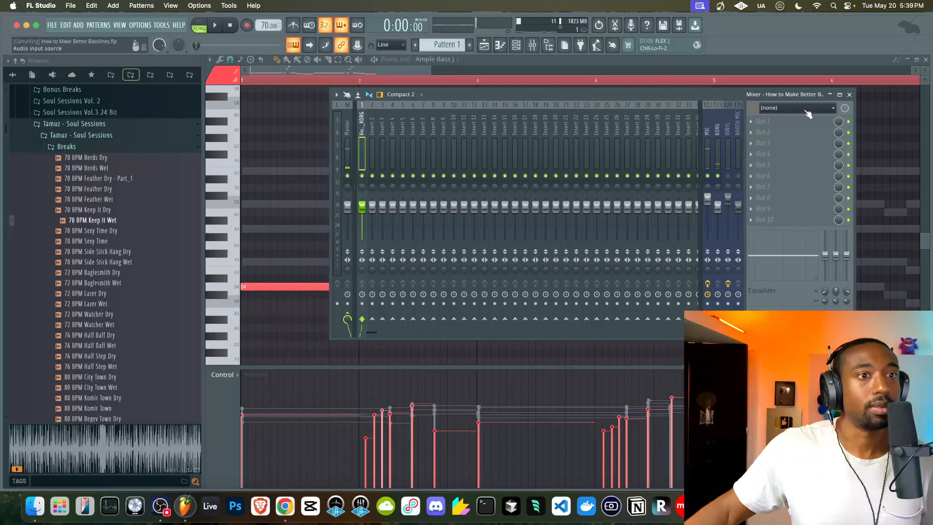
key("F9")
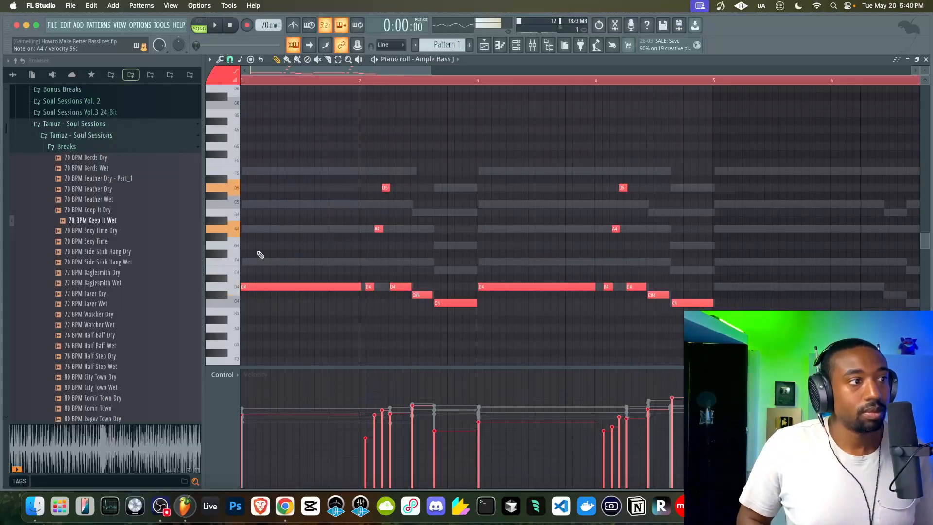
key("space")
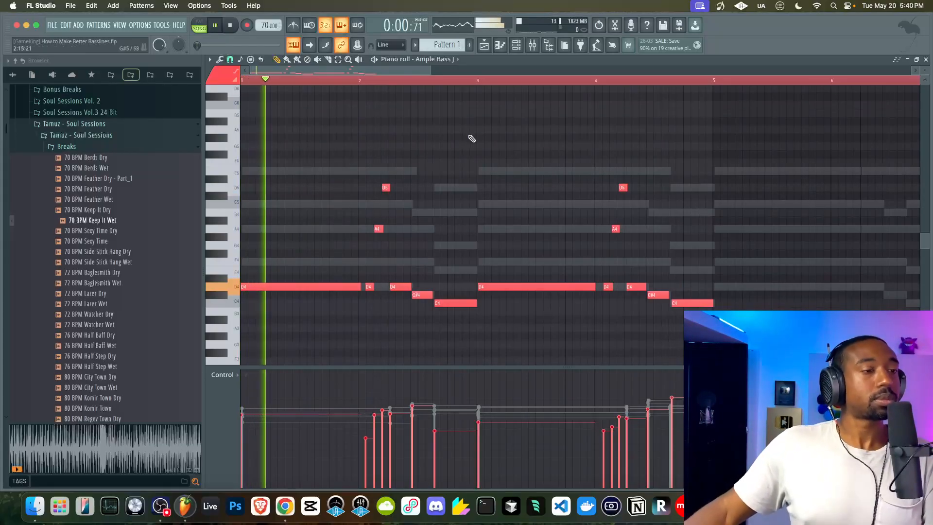
scroll(512, 148, "down", 2)
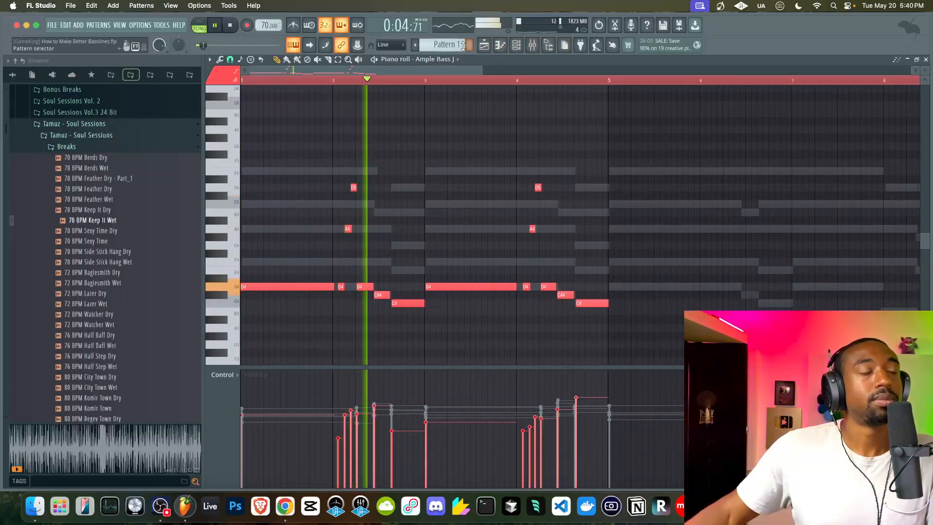
key("space")
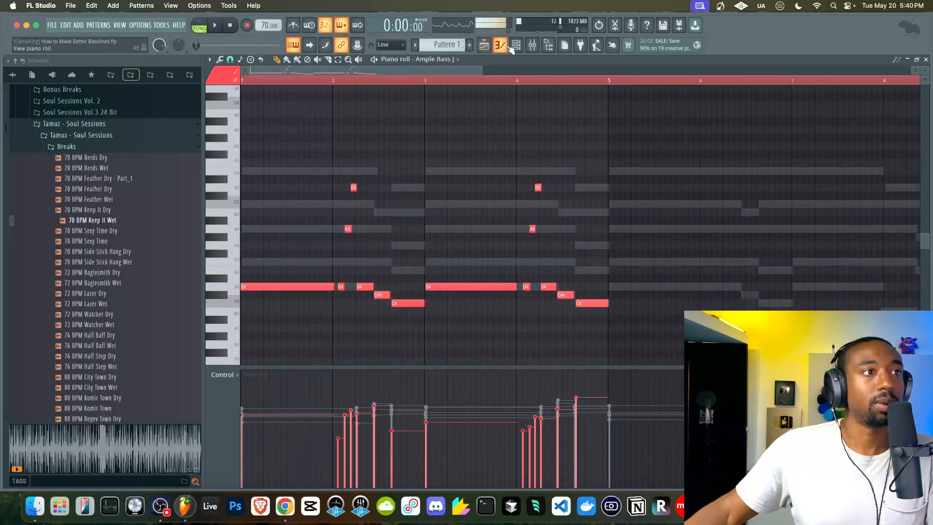
- Delete the second KORG audio clip from Track 4 and reopen the Ample Bass J piano roll
left_click(495, 47)
right_click(305, 180)
left_click(516, 45)
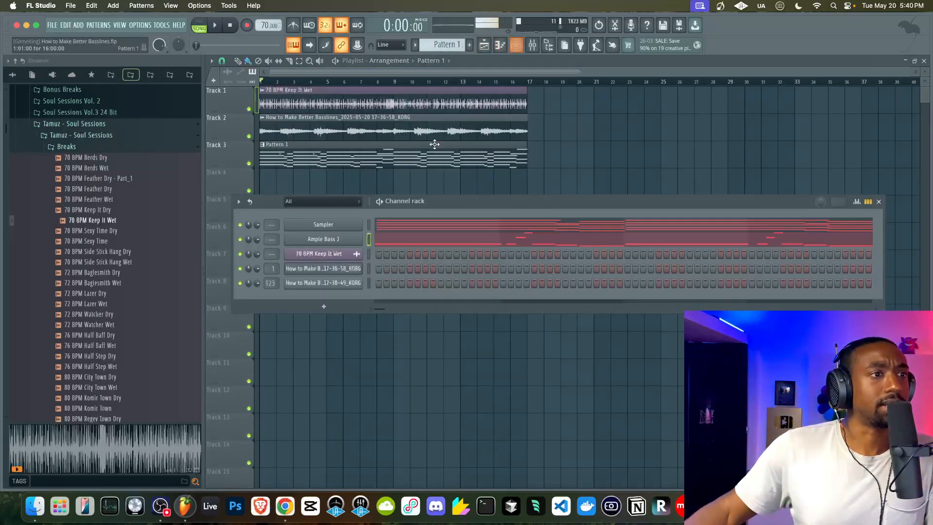
left_click(424, 239)
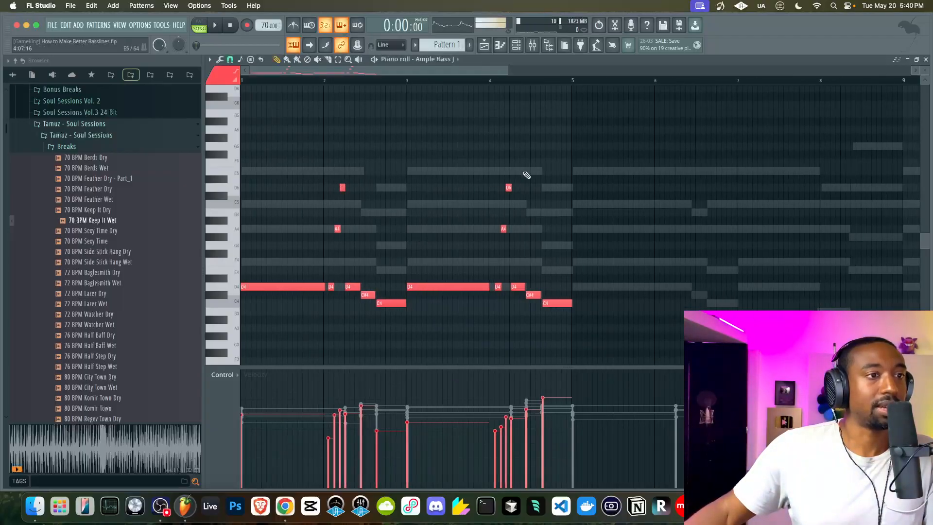
- Try out D4, E4, A4 and E5 notes at the start of bar 5 over the ghost chords
scroll(558, 72, "right", 3)
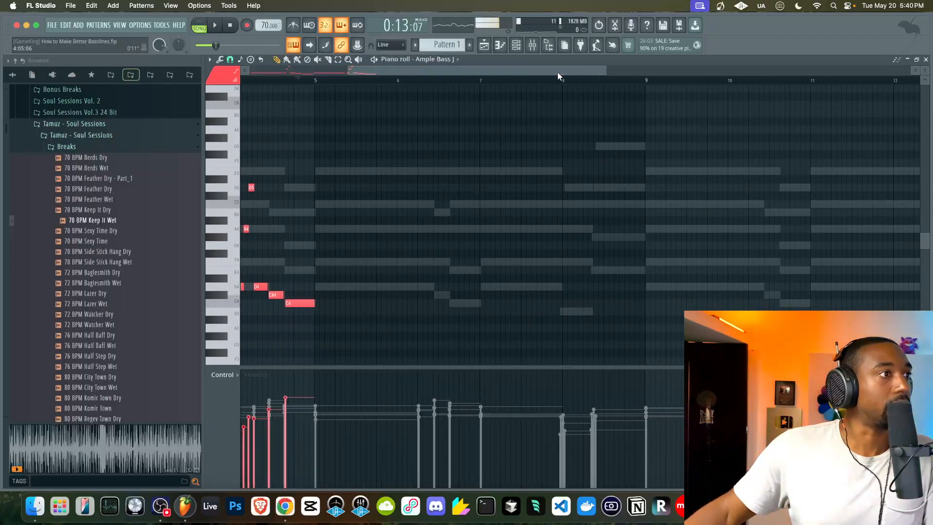
left_click(231, 59)
left_click(246, 190)
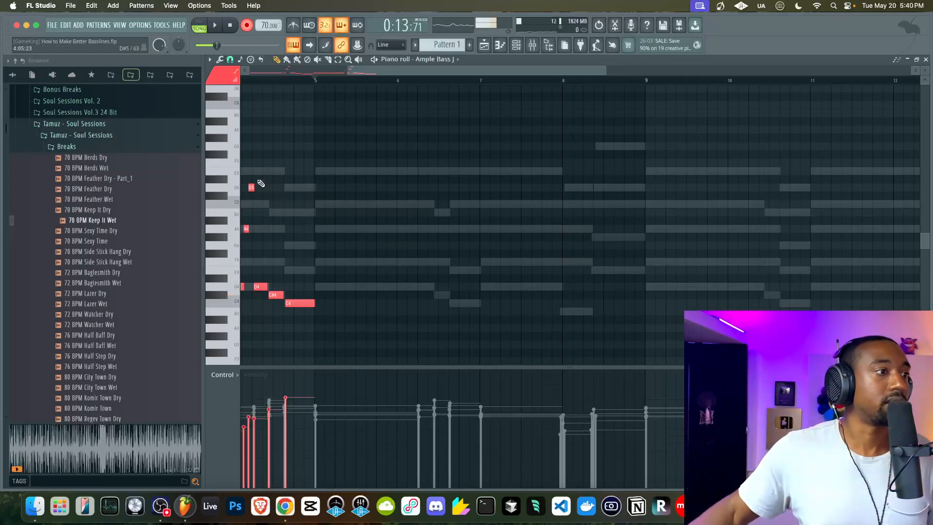
left_click(317, 287)
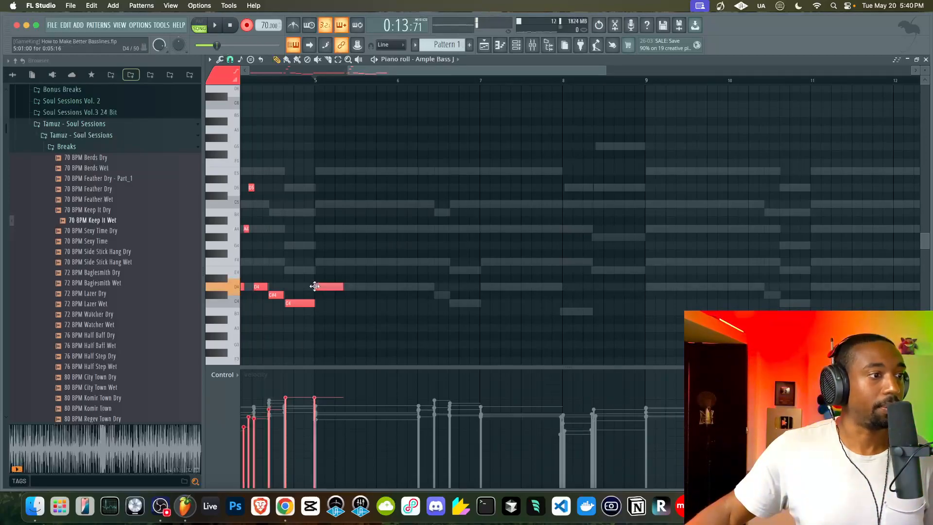
scroll(323, 282, "up", 2)
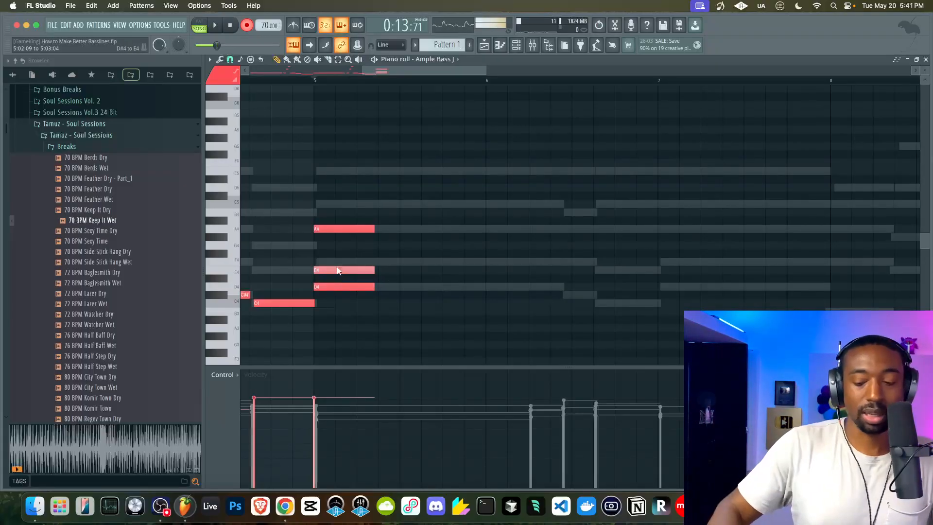
key("ctrl+Up")
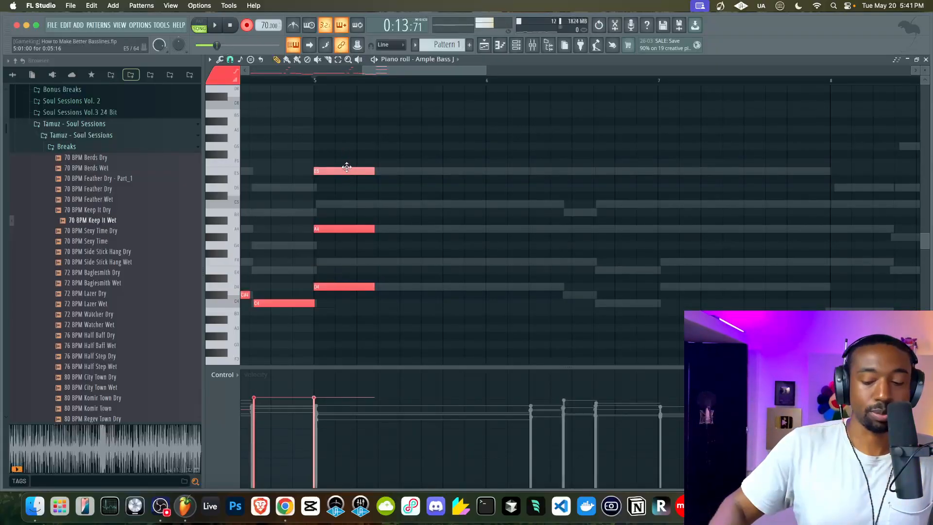
mouse_move(347, 167)
left_mouse_down()
mouse_move(346, 281)
mouse_move(354, 291)
mouse_move(345, 298)
left_mouse_up()
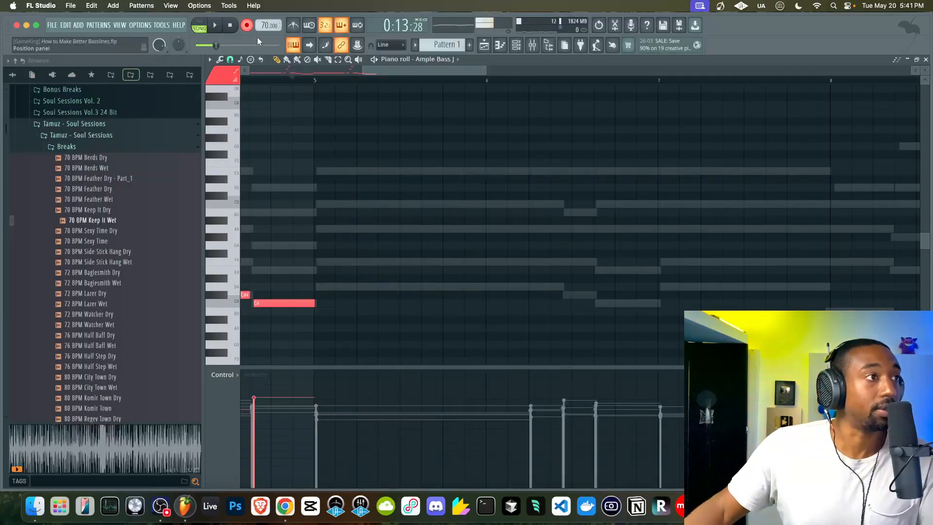
- Record the Ample Bass J bassline from bar 5 through the end of bar 16
left_click(231, 27)
scroll(301, 100, "down", 6)
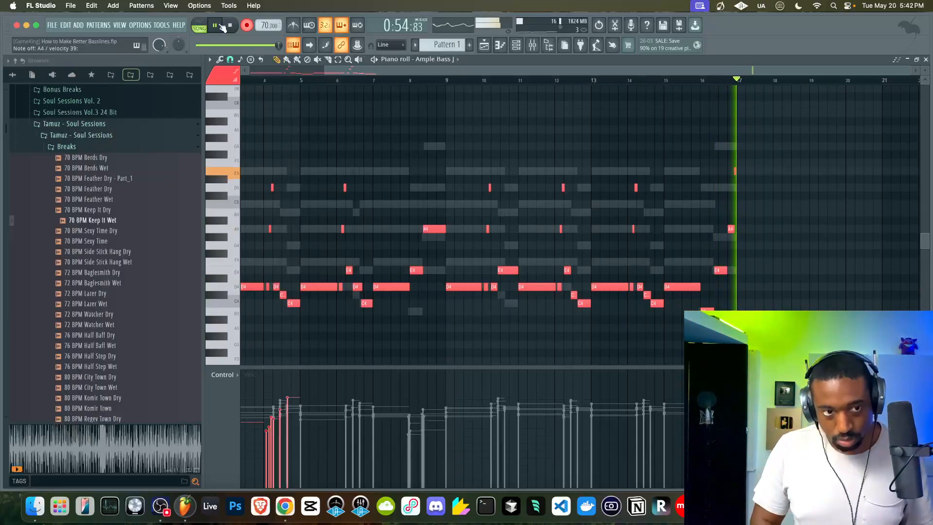
key("space")
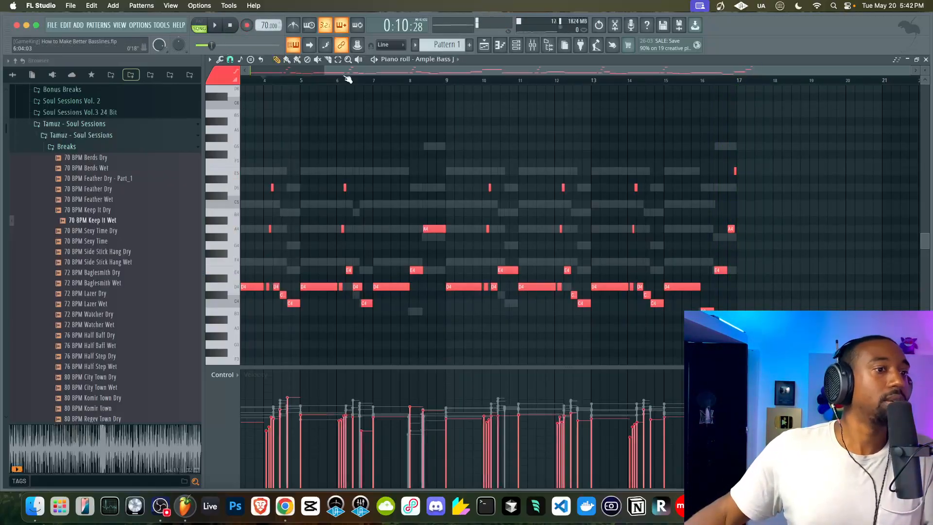
- Lower the A4 bass note in bar 8 to G#4 and start playback of the bassline
scroll(475, 194, "up", 3)
scroll(475, 223, "down", 4)
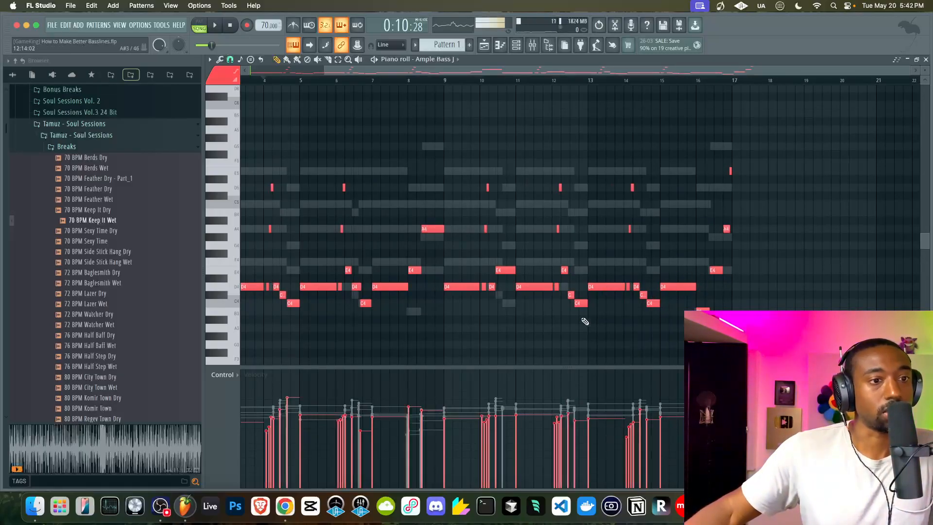
scroll(584, 321, "left", 3)
scroll(525, 274, "up", 2)
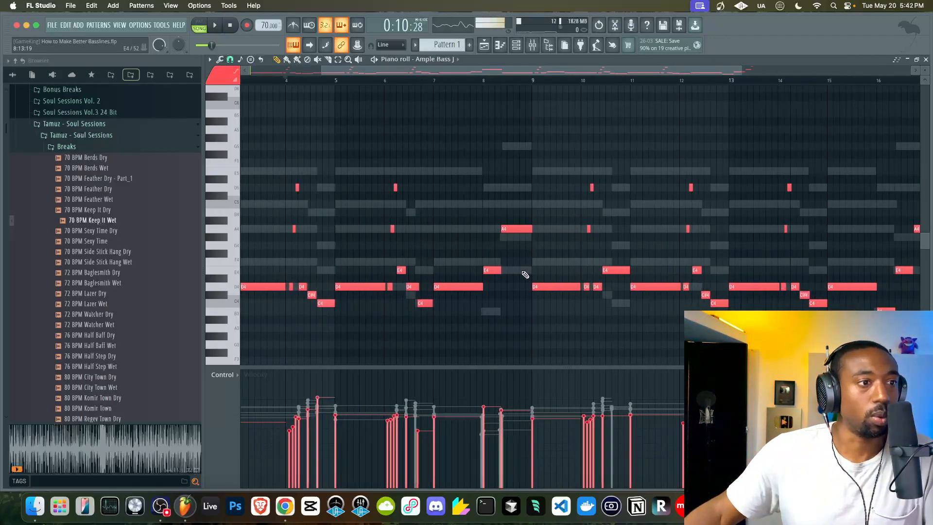
key("space")
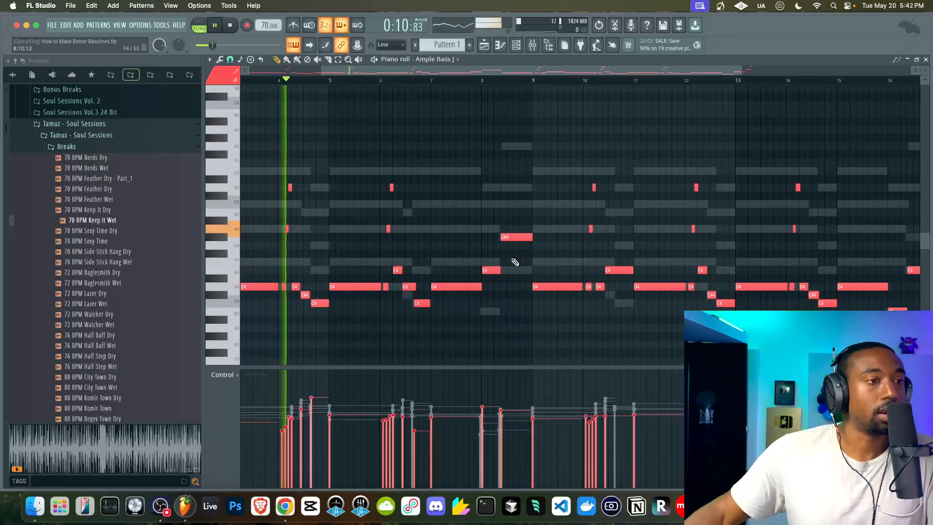
scroll(479, 225, "down", 2)
- Play the bassline from the start and hide the browser to widen the piano roll
left_click(231, 25)
left_click(521, 44)
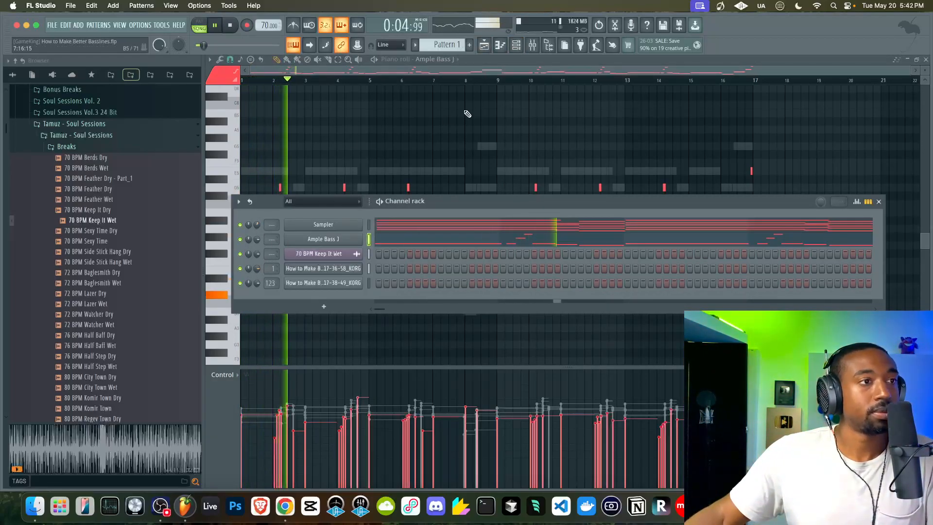
key("F6")
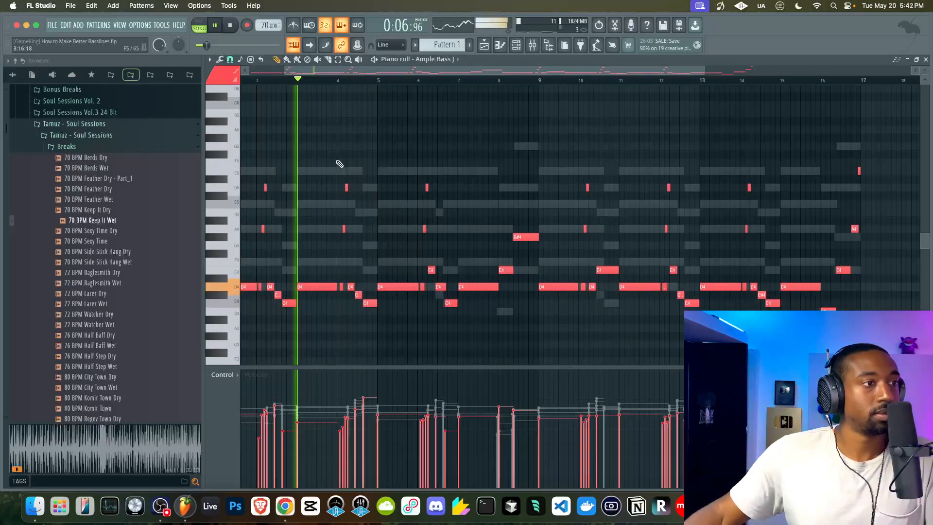
key("alt+F8")
scroll(324, 179, "down", 2)
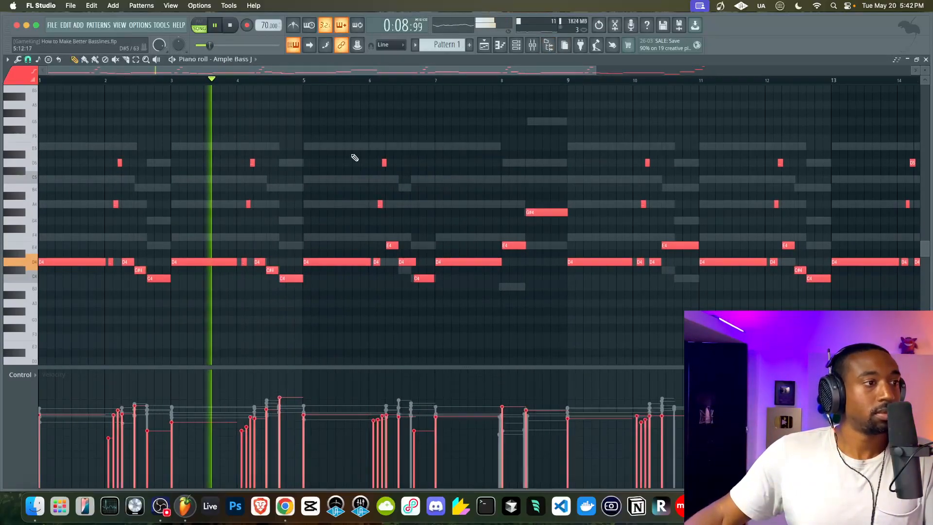
scroll(416, 119, "down", 2)
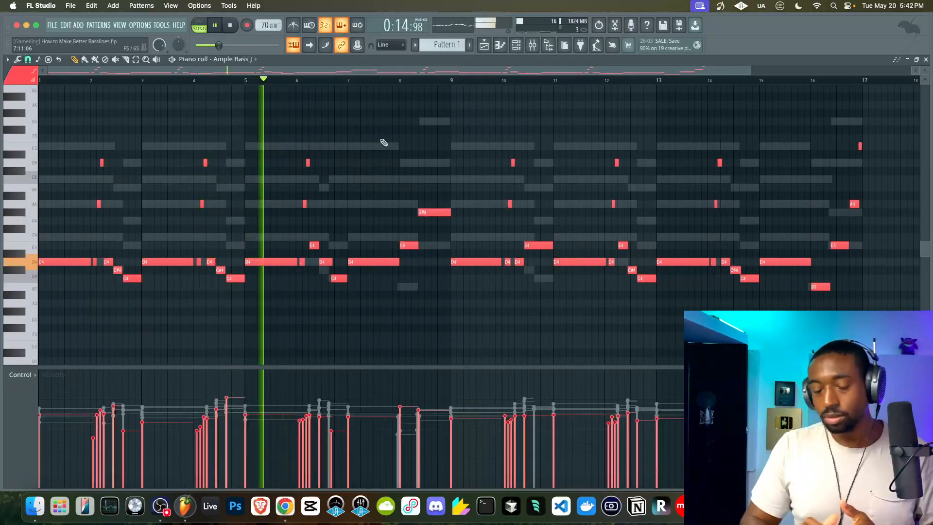
- Lower the two bar 8 bass notes to B3 and E4, and the last note of bar 16 to E4
left_click(439, 211)
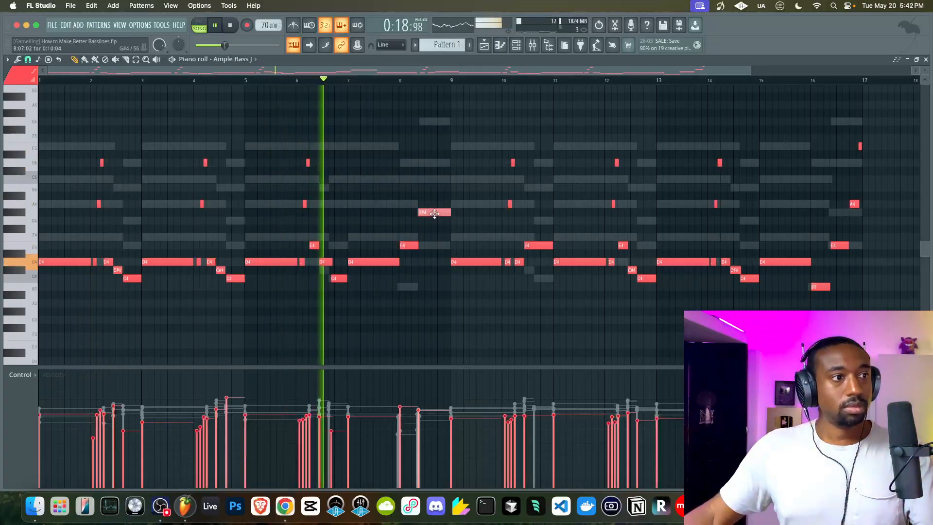
left_click_drag(420, 212, 408, 288)
right_click(410, 306)
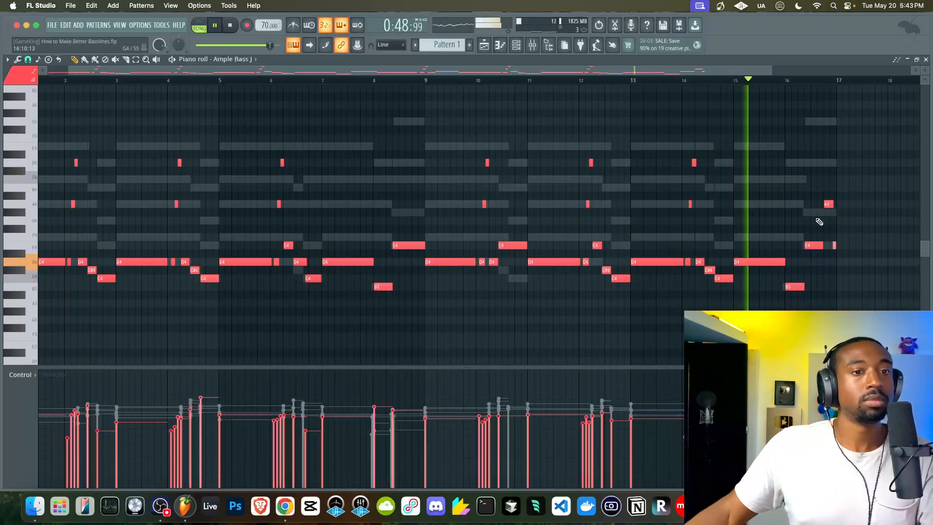
- Delete the A4 and the short final E4 in bar 16, and extend the remaining E4 to the bar's end
scroll(819, 221, "right", 10)
scroll(819, 222, "down", 3)
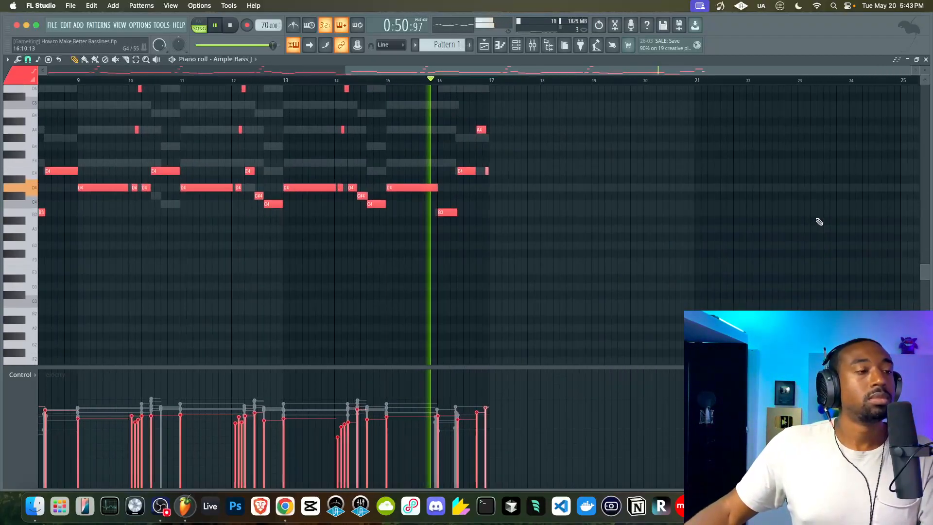
scroll(819, 221, "right", 5)
scroll(819, 222, "up", 3)
scroll(425, 220, "up", 2)
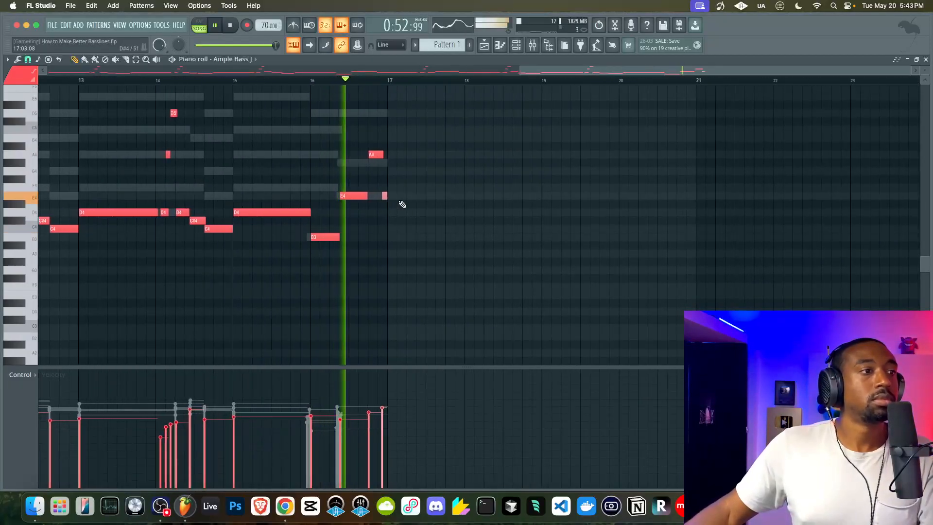
scroll(382, 176, "up", 3)
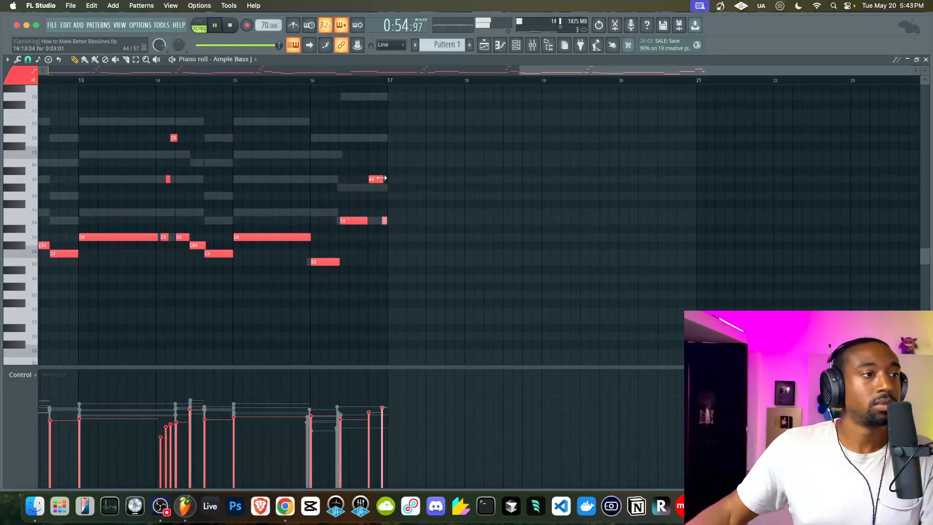
scroll(396, 186, "down", 2)
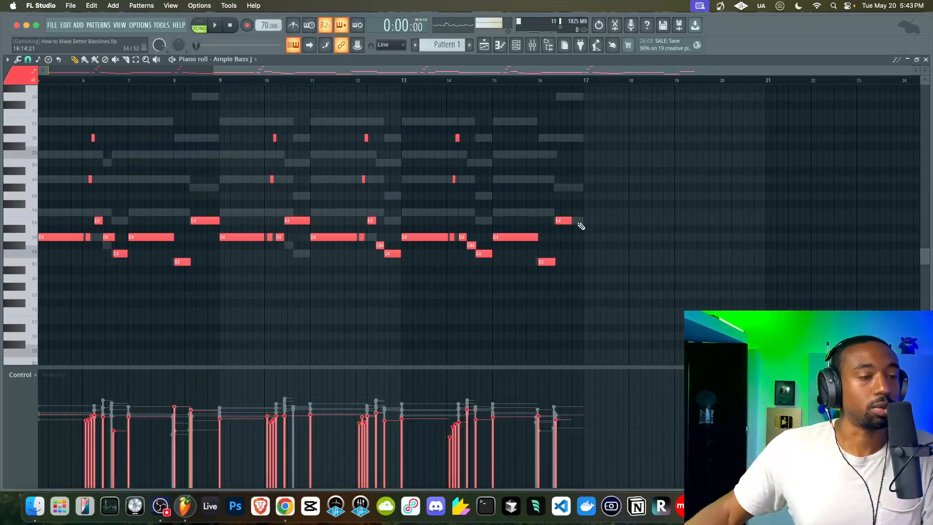
scroll(423, 196, "down", 2)
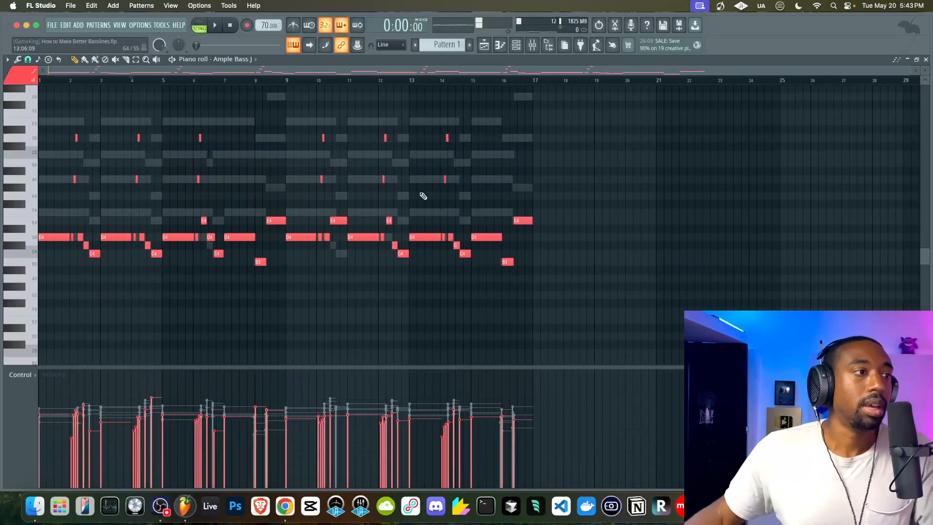
- Replace the Sampler channel's instrument with Keyscape
left_click(517, 45)
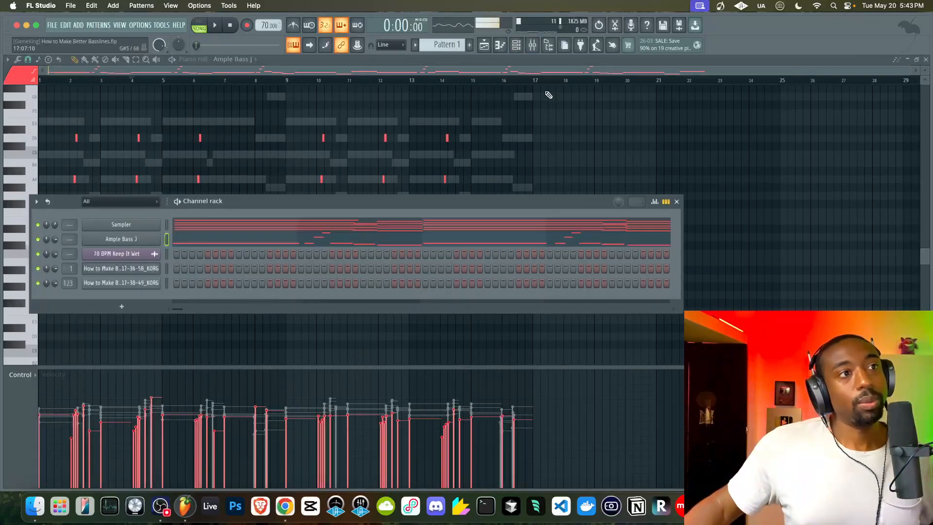
right_click(142, 223)
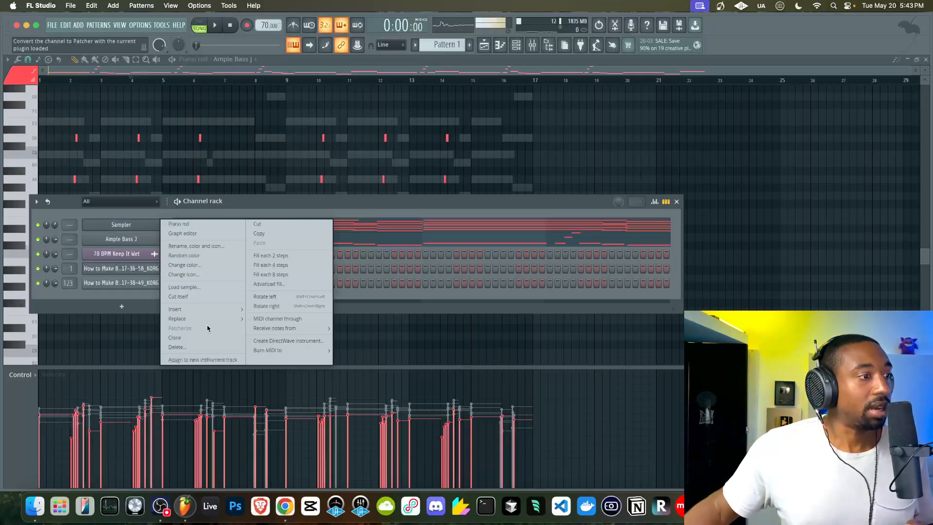
mouse_move(209, 322)
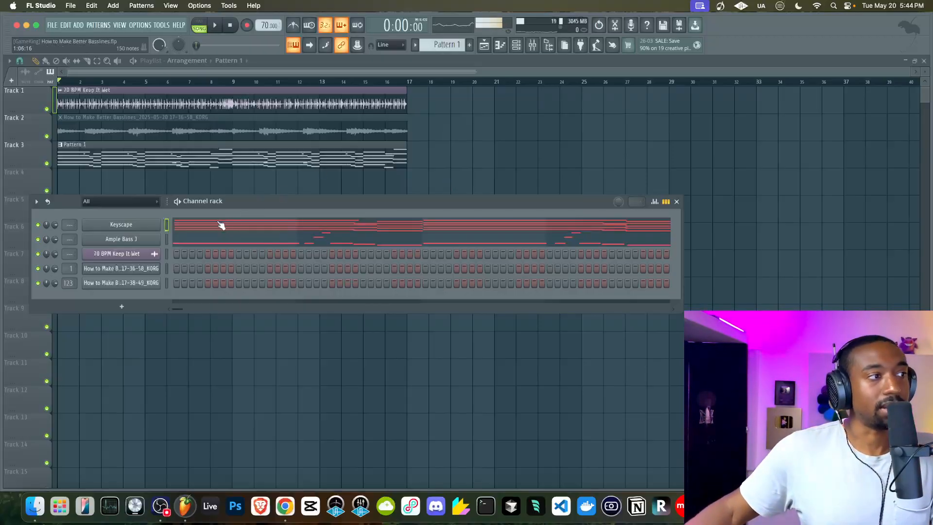
- Delete the Keyscape bass-register notes doubling the bassline across bars 1 to 16, including the D4, C#4, C4 and B3 notes
left_click(195, 225)
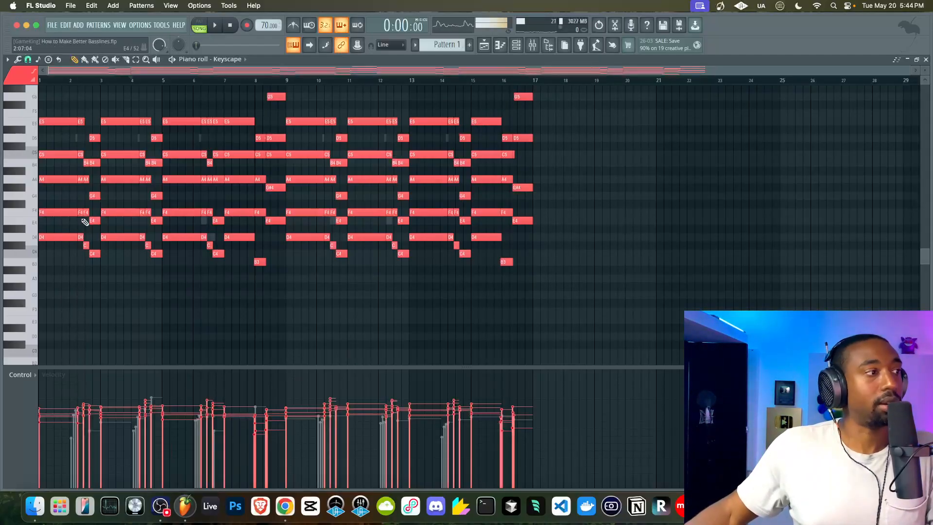
left_click_drag(55, 238, 556, 290)
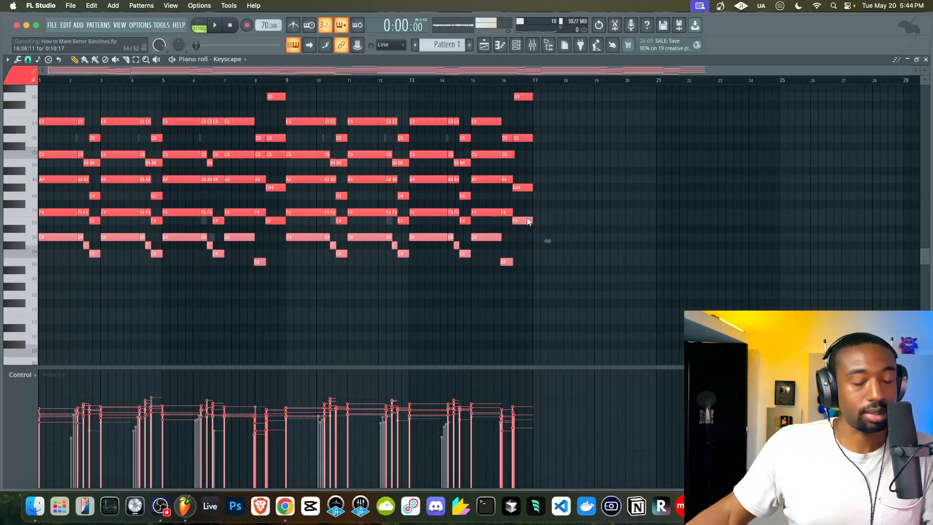
key("Delete")
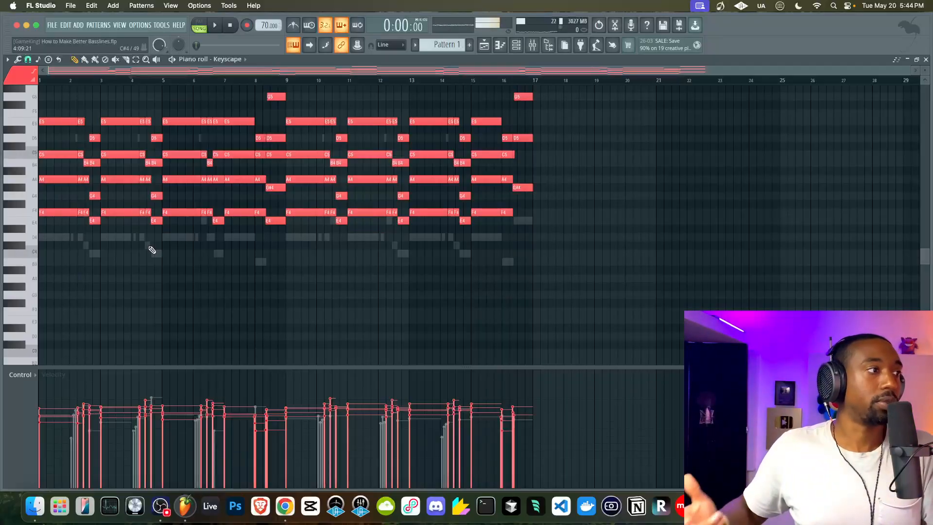
- Examine the remaining Keyscape chord notes in bar 1 against the ghost bassline and the empty registers around them
left_click_drag(67, 232, 54, 103)
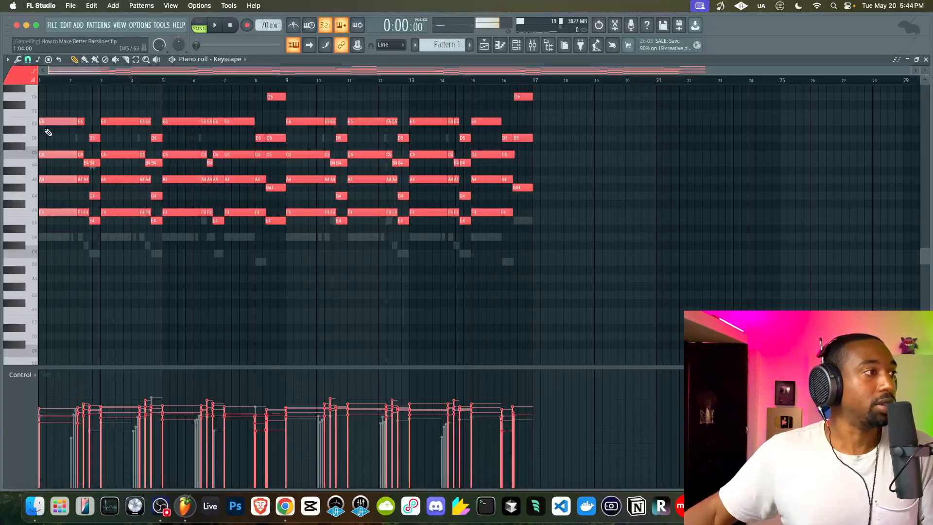
scroll(46, 131, "up", 4, "ctrl")
scroll(142, 148, "down", 1)
left_click_drag(47, 210, 101, 217)
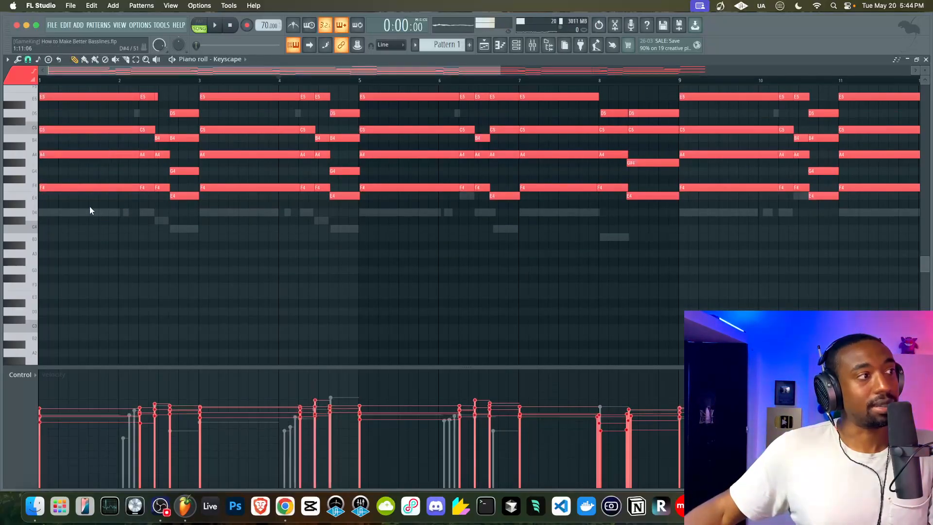
left_click(89, 204)
scroll(92, 228, "up", 2)
right_click(94, 255)
left_click_drag(62, 282, 89, 110)
right_click(90, 115)
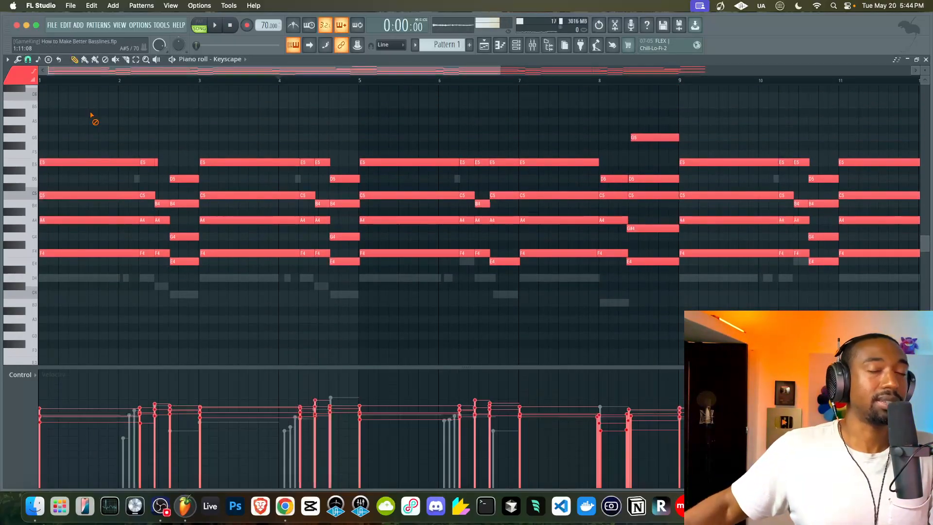
scroll(289, 160, "down", 3)
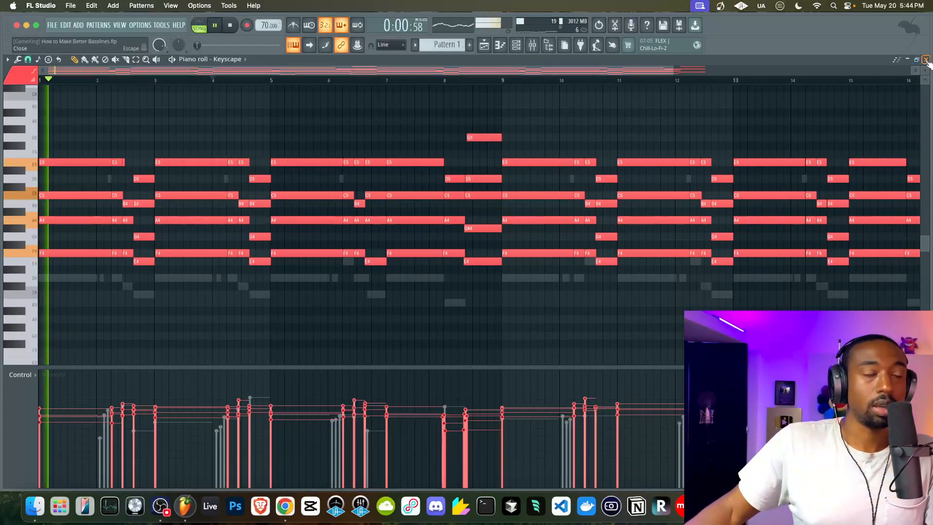
- Close the Keyscape notes, play the arrangement from the start, and open the Ample Bass J notes in the piano roll
left_click(925, 60)
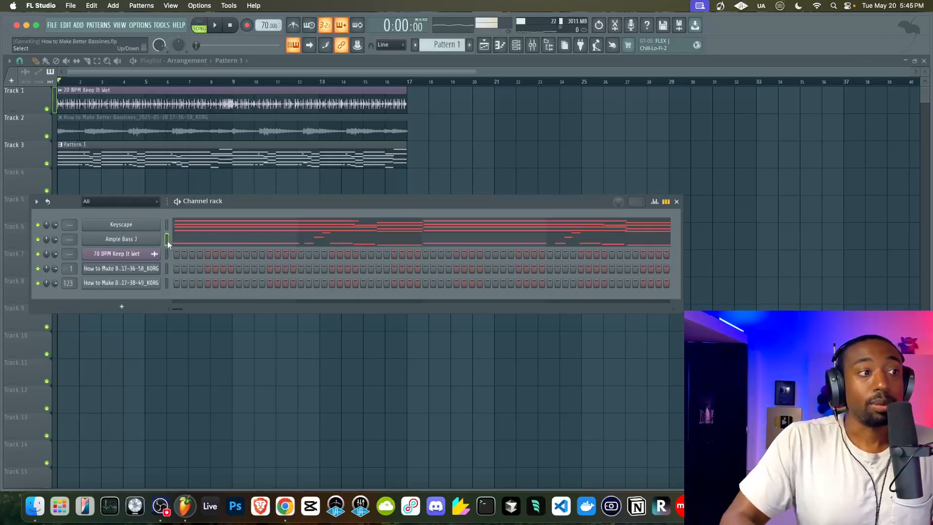
key("space")
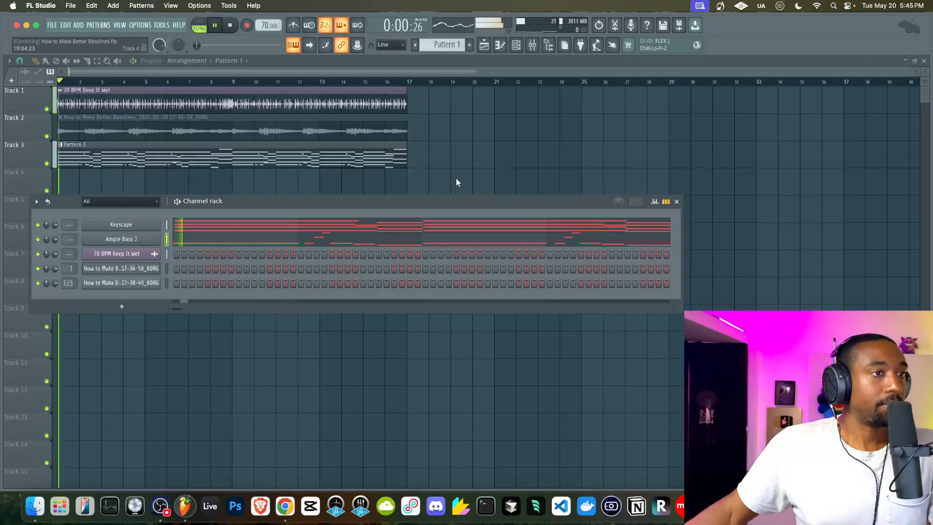
left_click(533, 45)
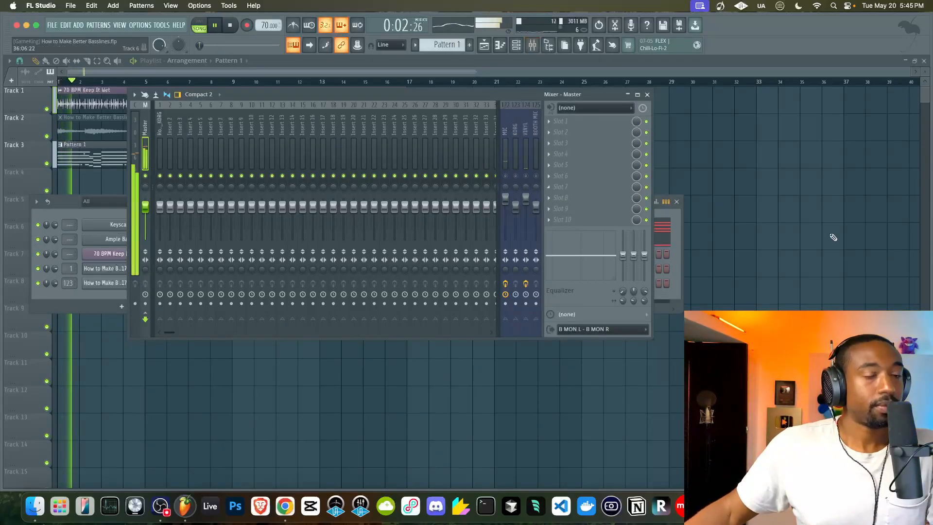
key("F9")
key("F7")
scroll(223, 212, "down", 5)
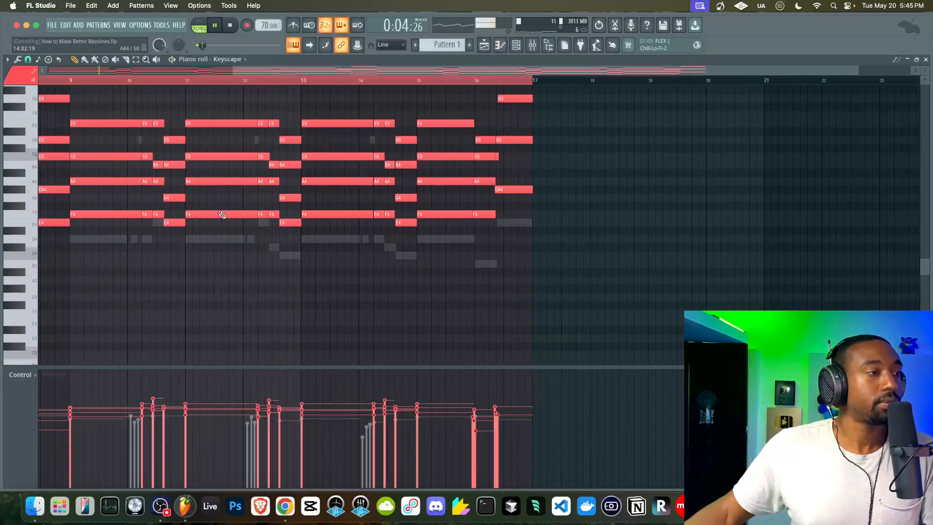
key("F6")
left_click(302, 240)
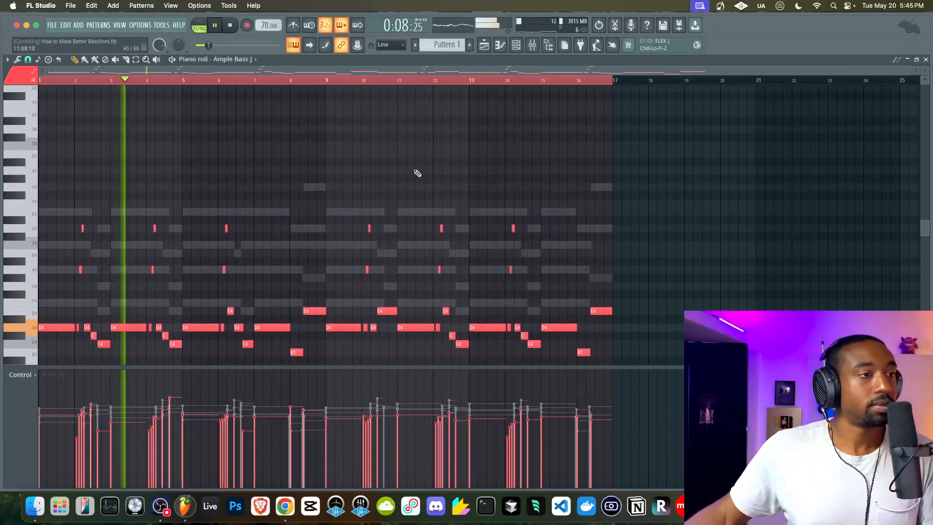
- Listen to the bassline against the ghost Keyscape chords through bar 16, check the mixer levels, and stop playback
scroll(416, 173, "down", 1)
scroll(416, 172, "up", 2)
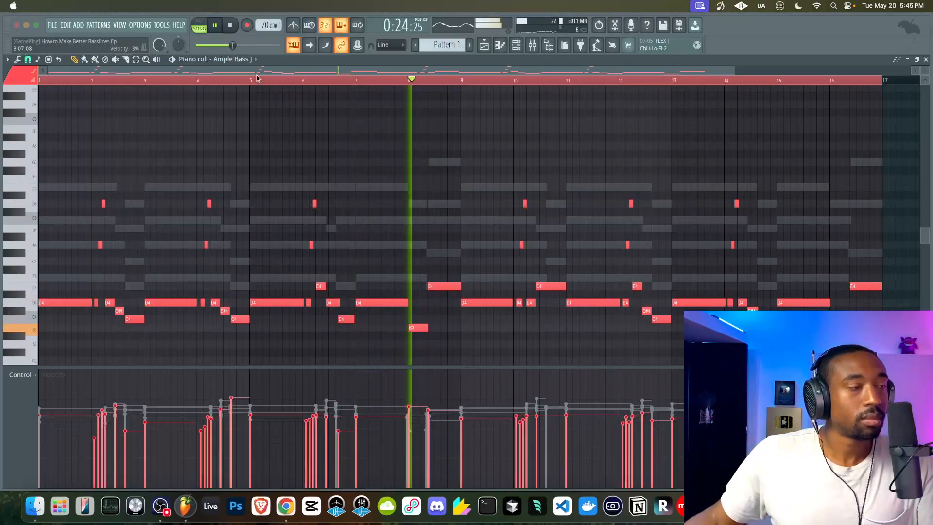
scroll(320, 152, "down", 5)
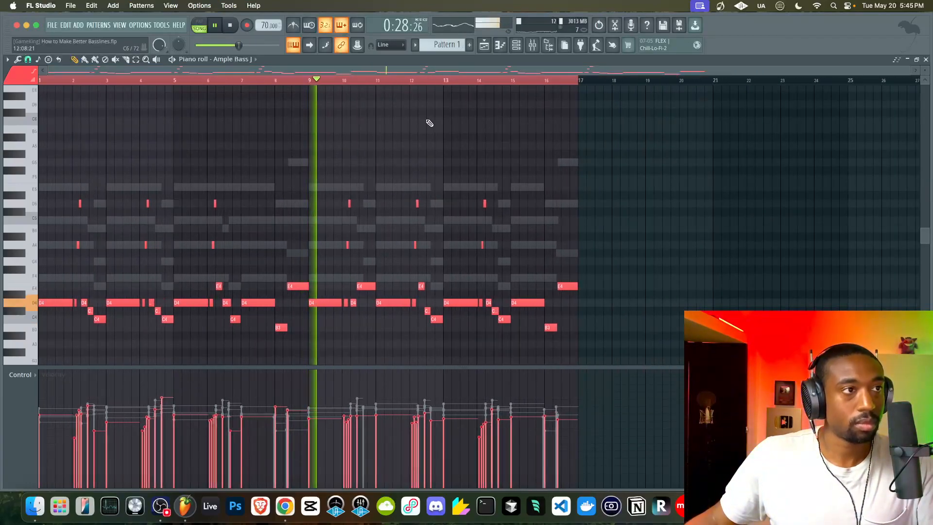
left_click(531, 53)
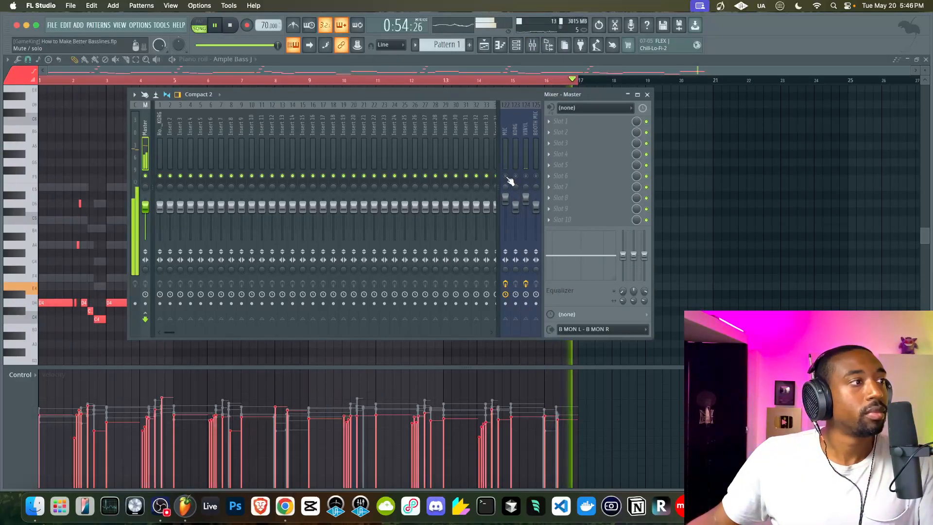
key("space")
key("F9")
scroll(732, 229, "down", 2)
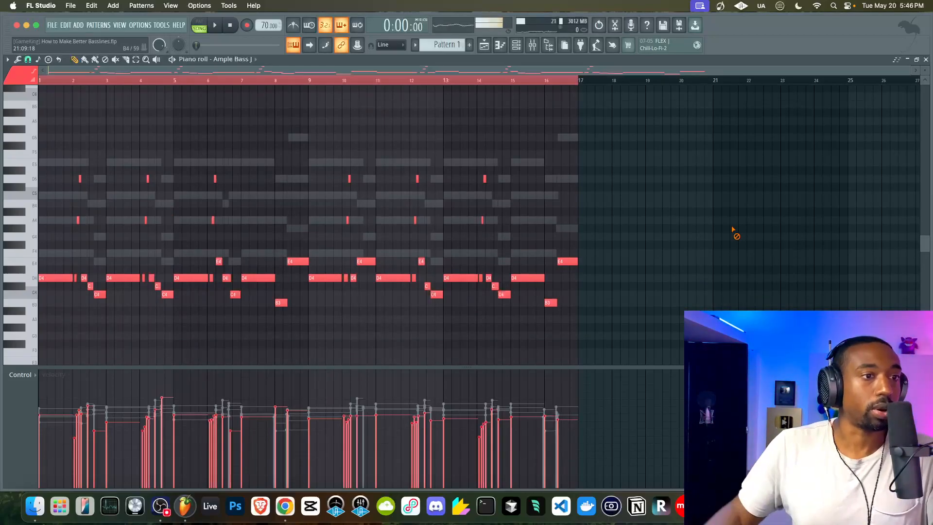
scroll(511, 230, "up", 3)
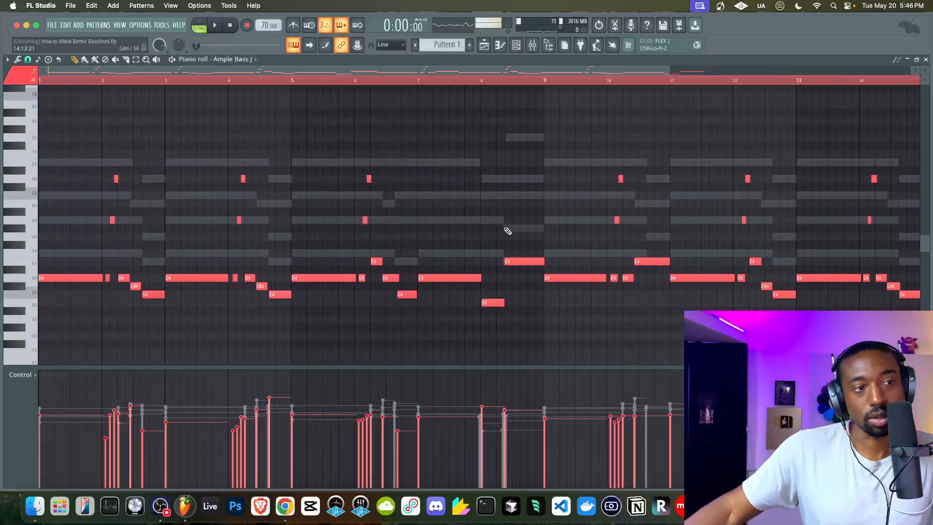